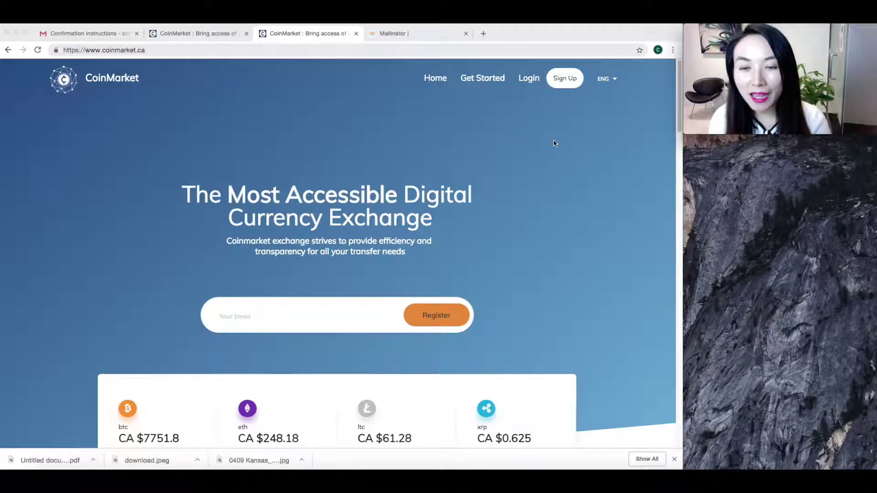
Step: Open the CoinMarket sign-up form and enter the disposable Mailinator inbox address as email
{"action": "left_click", "coordinate": [608, 82]}
{"action": "left_click", "coordinate": [607, 83]}
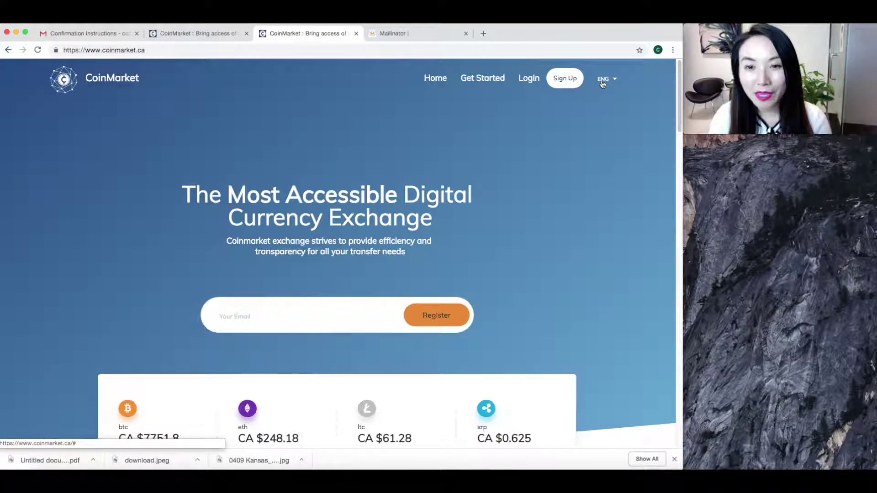
{"action": "left_click", "coordinate": [565, 83]}
{"action": "left_click", "coordinate": [326, 196]}
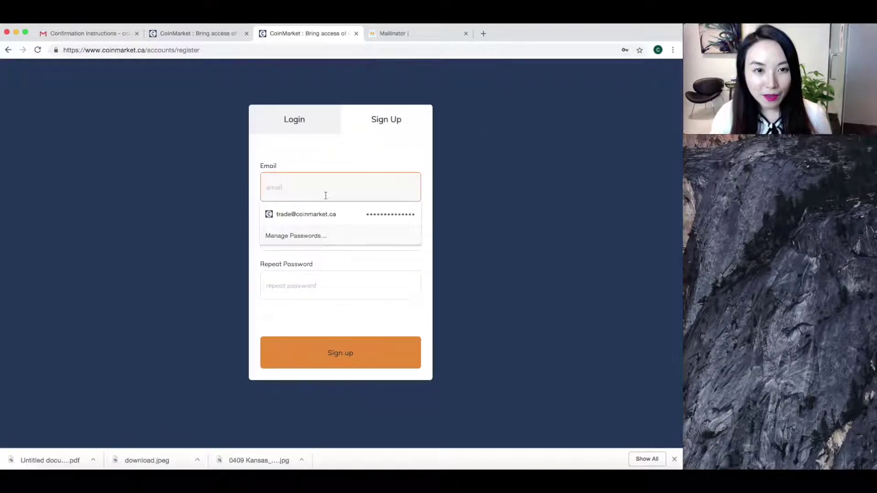
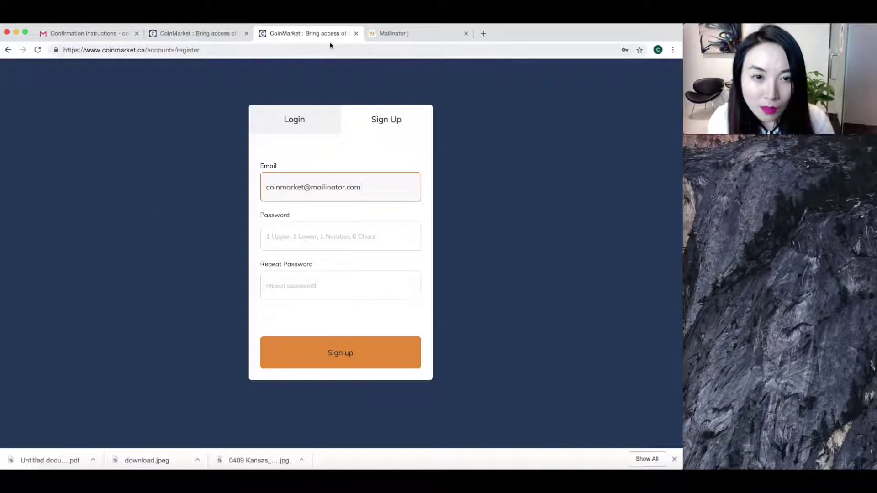
Step: Fill in the account password and its repeat, then submit the registration
{"action": "left_click", "coordinate": [418, 36]}
{"action": "left_click", "coordinate": [329, 34]}
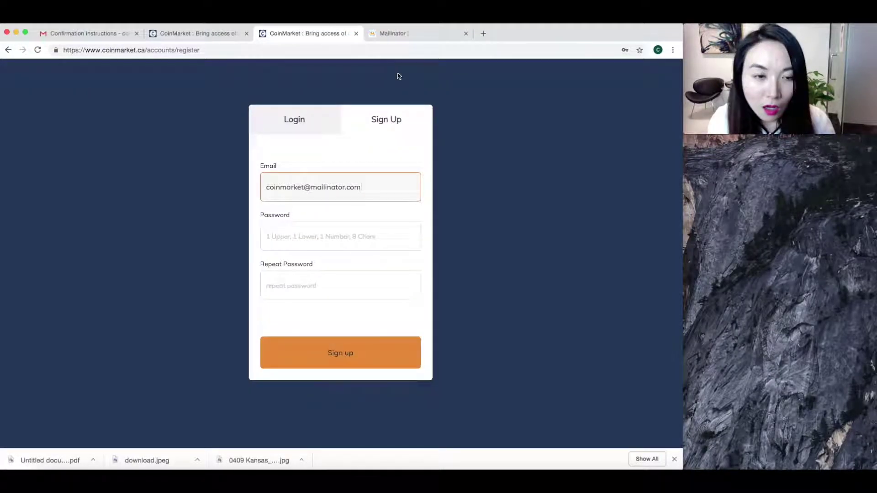
{"action": "left_click", "coordinate": [315, 243]}
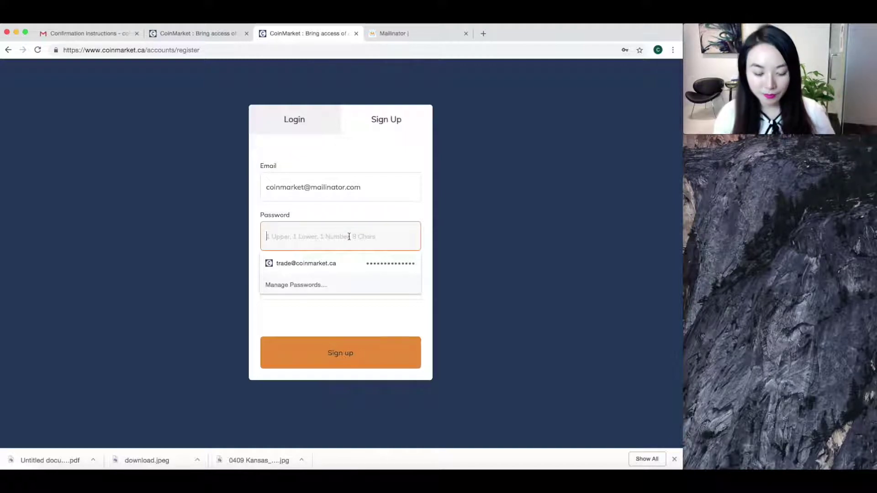
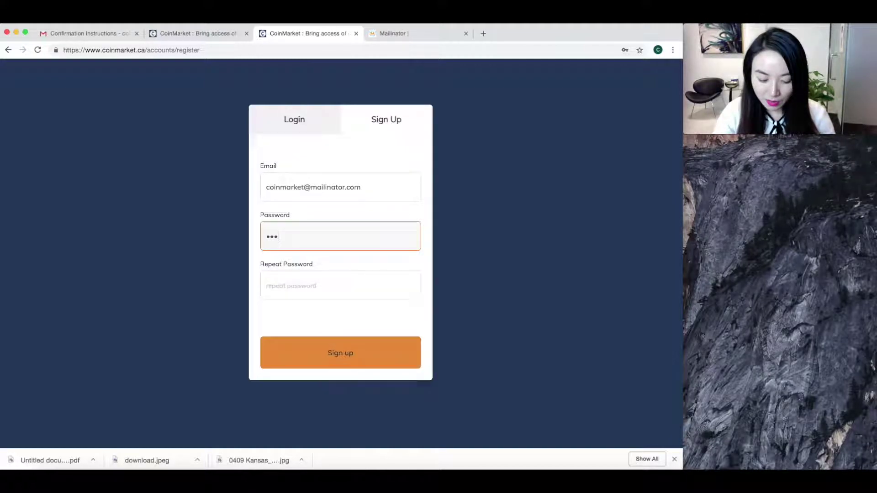
{"action": "left_click", "coordinate": [341, 285]}
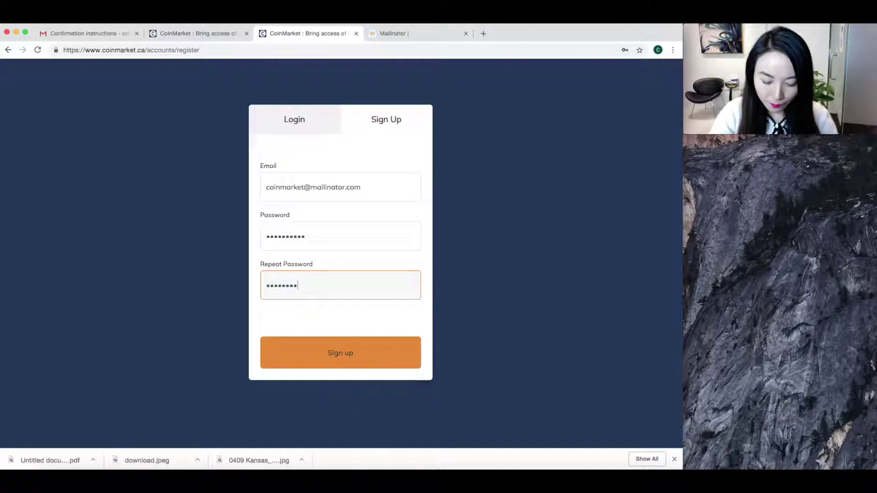
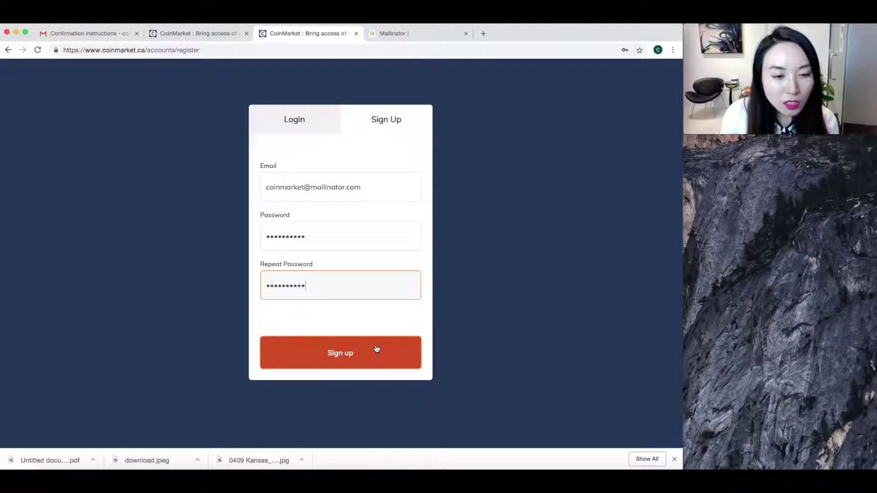
{"action": "left_click", "coordinate": [377, 349]}
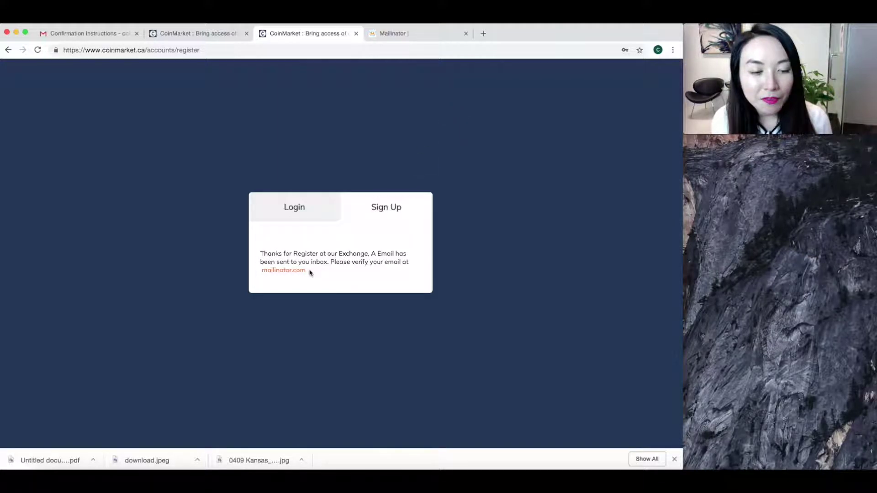
Step: Open the Confirmation instructions email in Mailinator and follow its Confirm my account link
{"action": "left_click", "coordinate": [430, 41]}
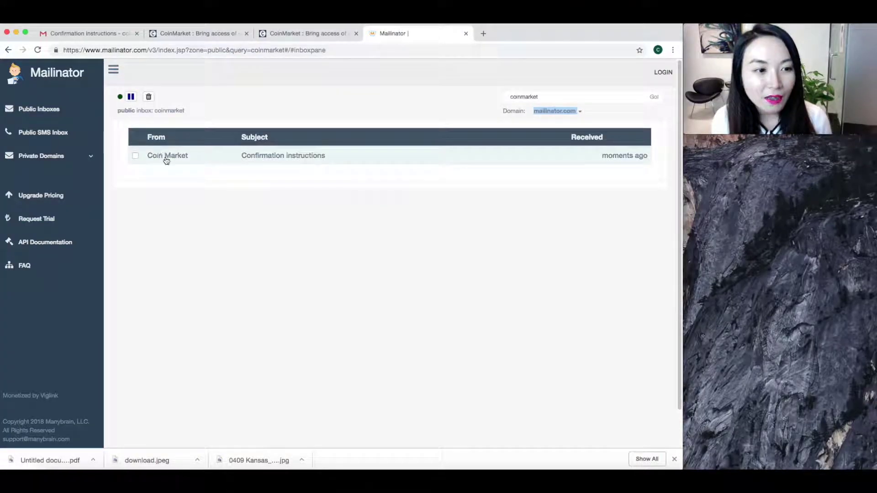
{"action": "left_click", "coordinate": [282, 159]}
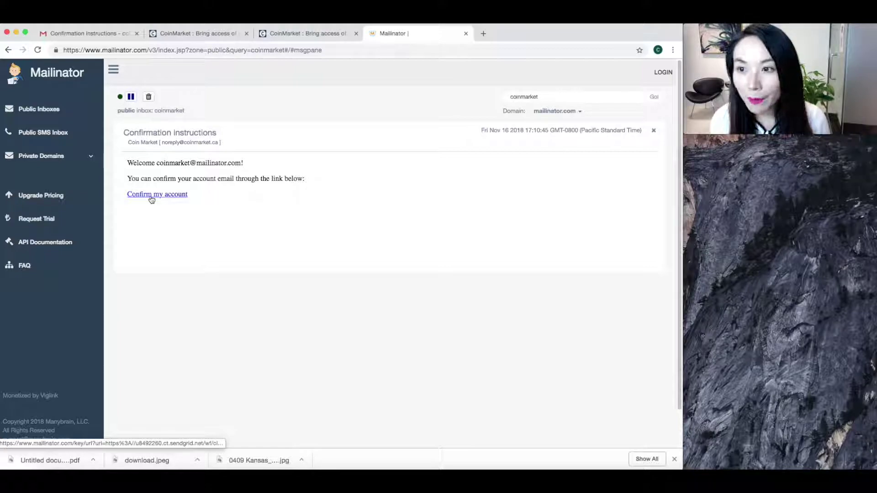
{"action": "left_click", "coordinate": [152, 197]}
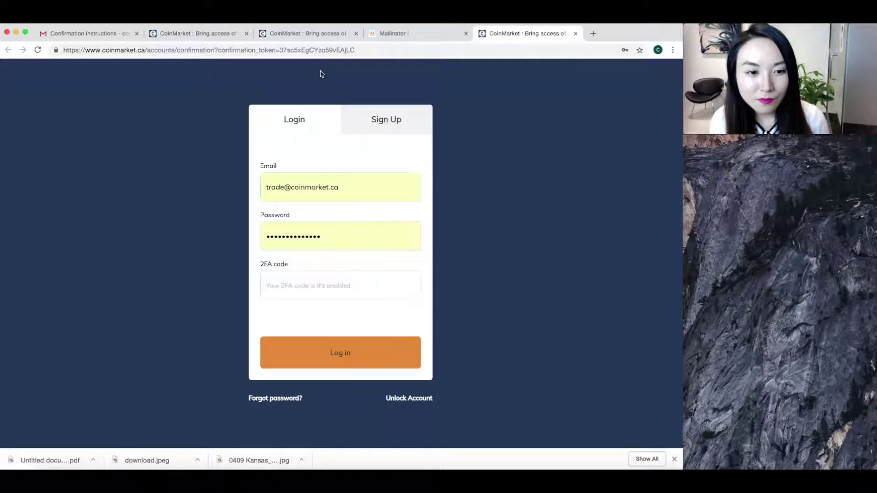
Step: Log in with the new account's email, replacing the autofilled password with the account password
{"action": "left_click", "coordinate": [362, 188]}
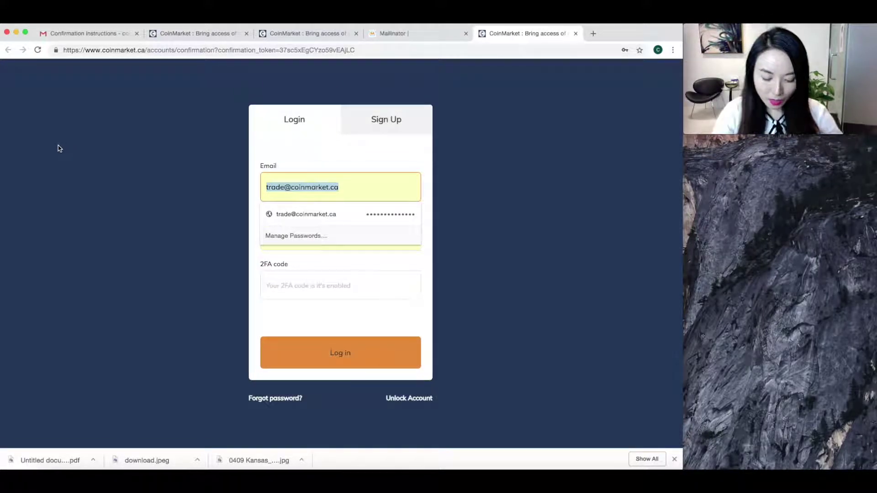
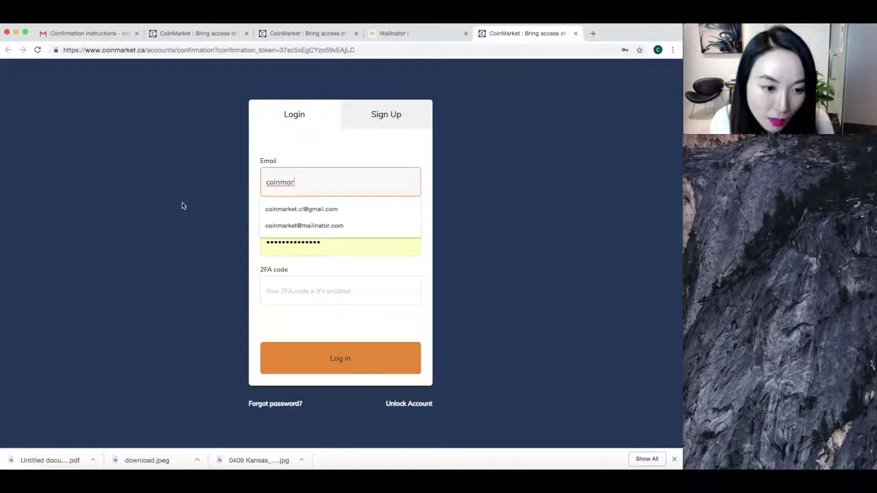
{"action": "left_click", "coordinate": [313, 226]}
{"action": "left_click", "coordinate": [328, 236]}
{"action": "key", "text": "super+a"}
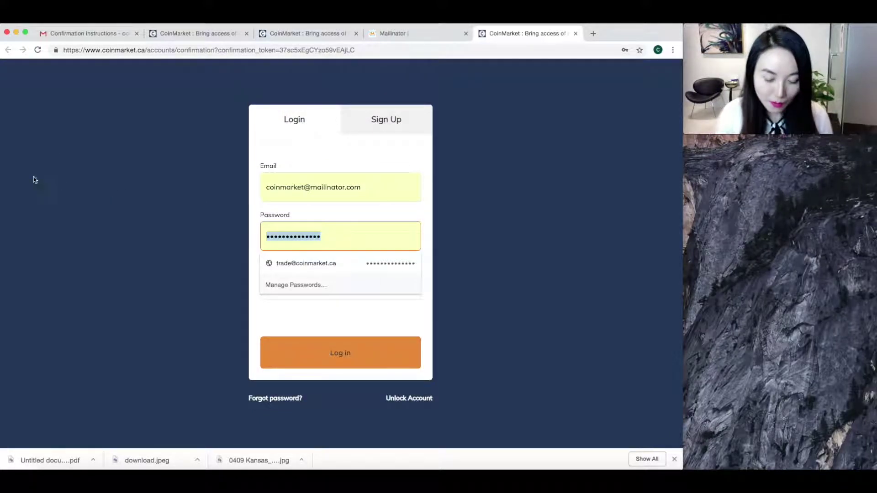
{"action": "key", "text": "BackSpace"}
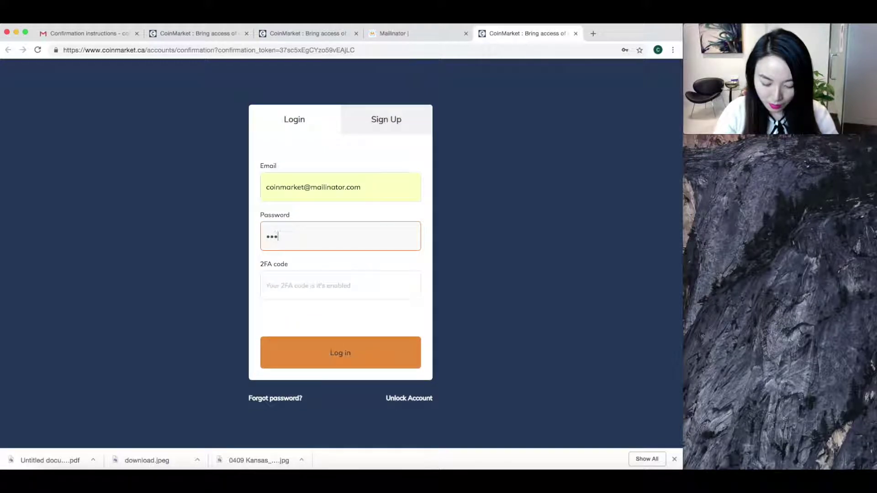
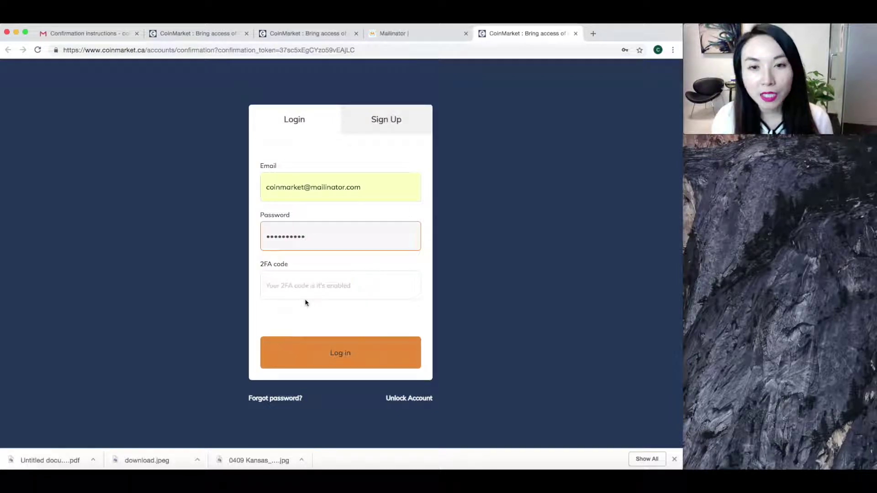
{"action": "left_click", "coordinate": [321, 350]}
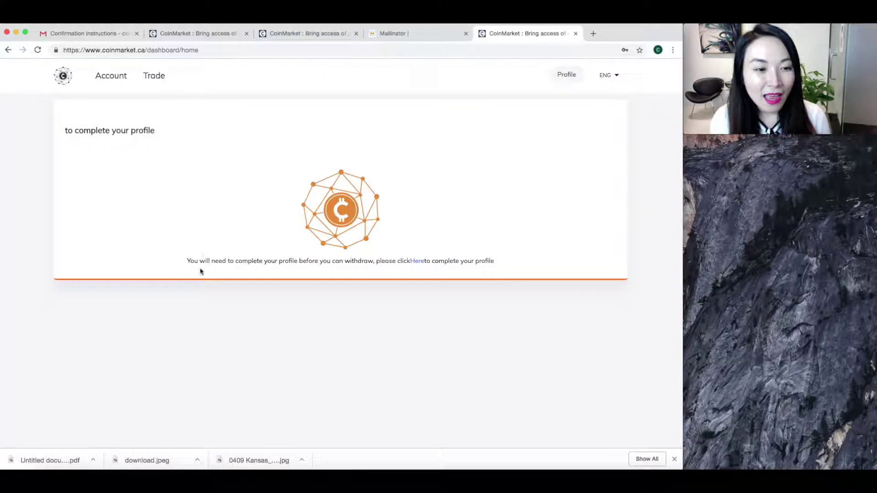
Step: On the profile page, submit a phone number with country code 1 for verification
{"action": "left_click", "coordinate": [415, 265]}
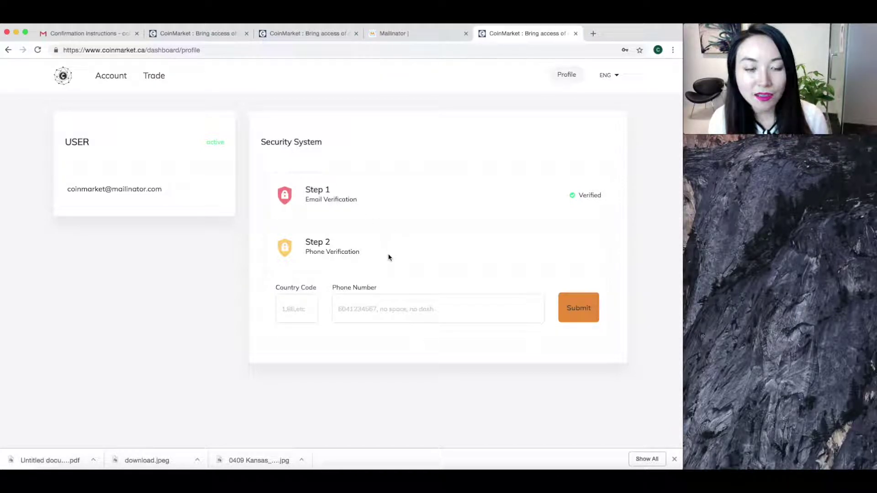
{"action": "left_click", "coordinate": [304, 304]}
{"action": "left_click", "coordinate": [289, 333]}
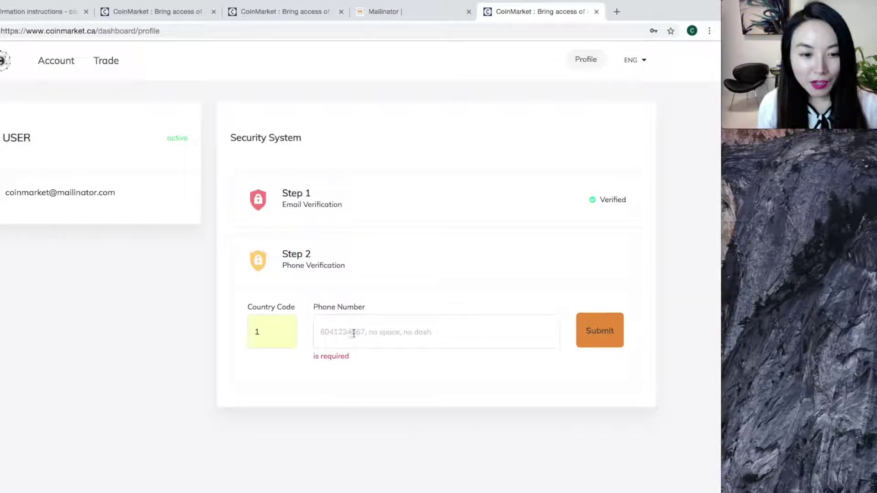
{"action": "left_click", "coordinate": [363, 334]}
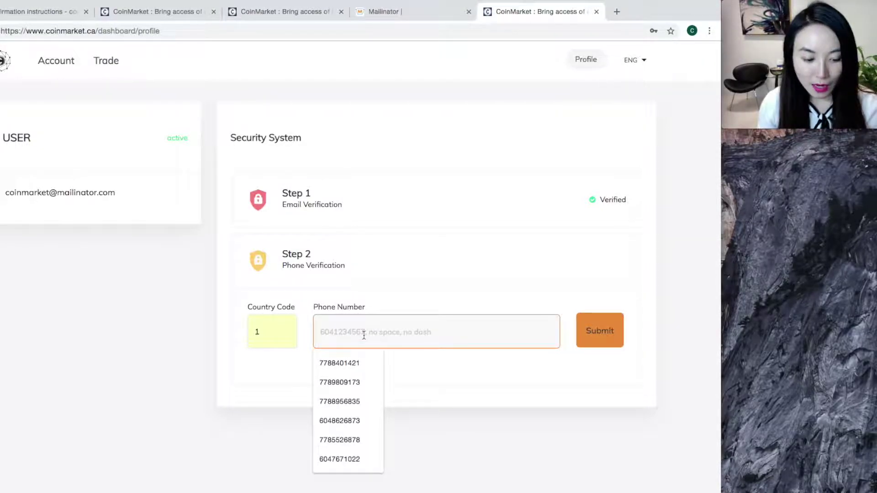
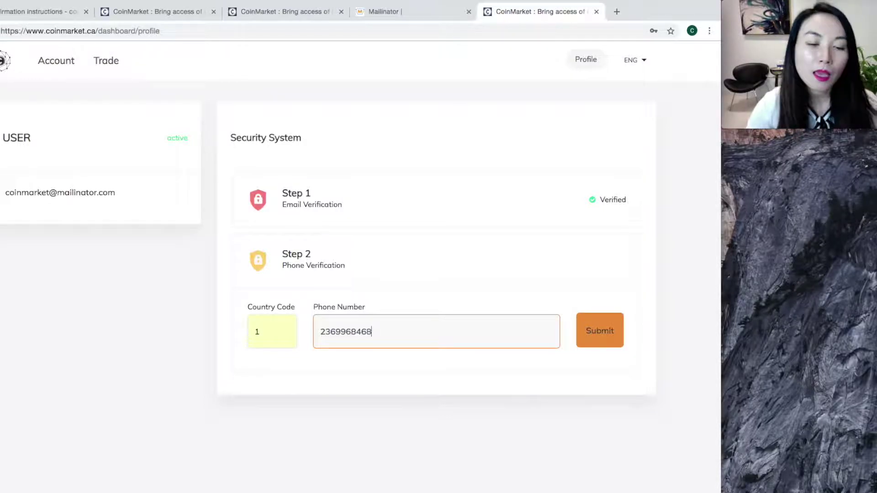
{"action": "left_click", "coordinate": [620, 330]}
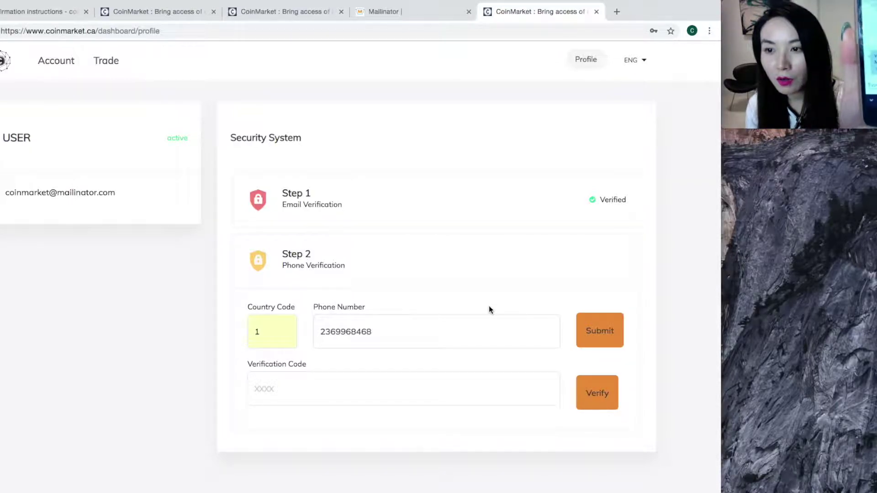
Step: Enter the texted verification code and verify the phone number
{"action": "left_click", "coordinate": [375, 400]}
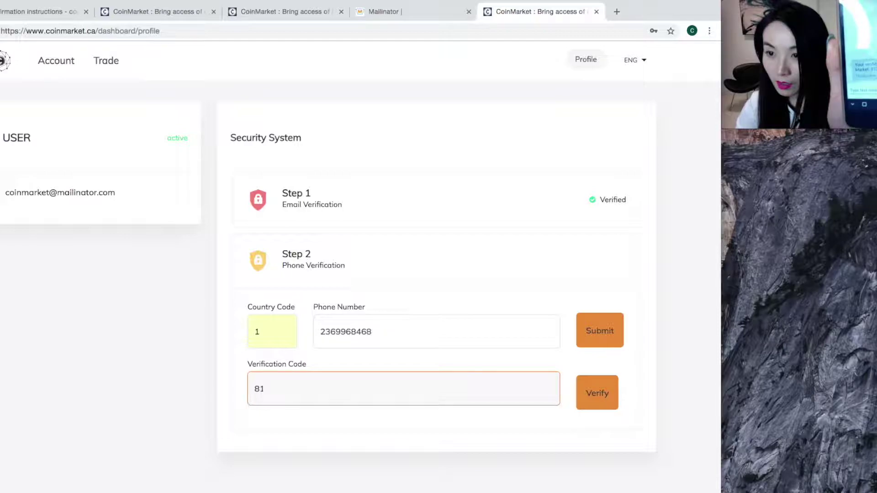
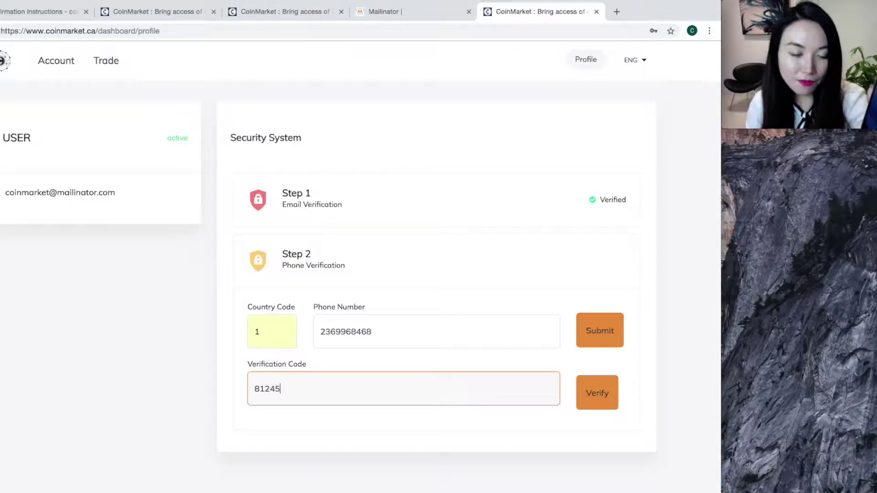
{"action": "left_click", "coordinate": [595, 396]}
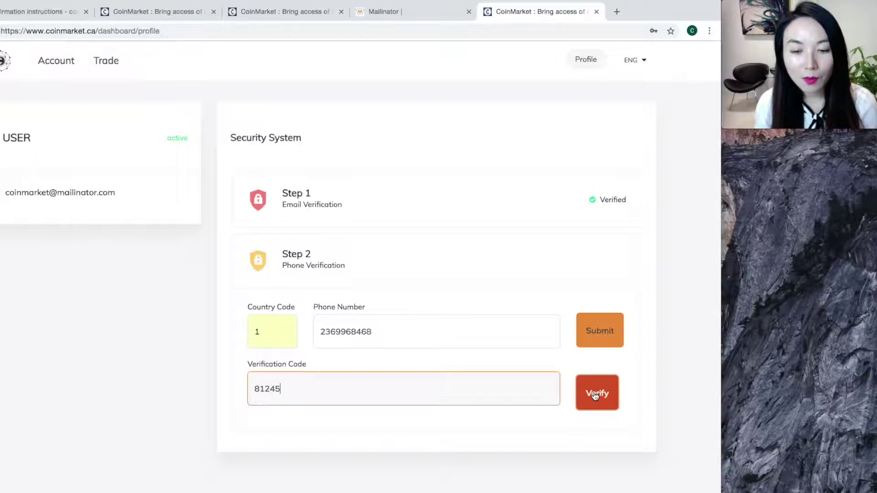
{"action": "left_click", "coordinate": [595, 396]}
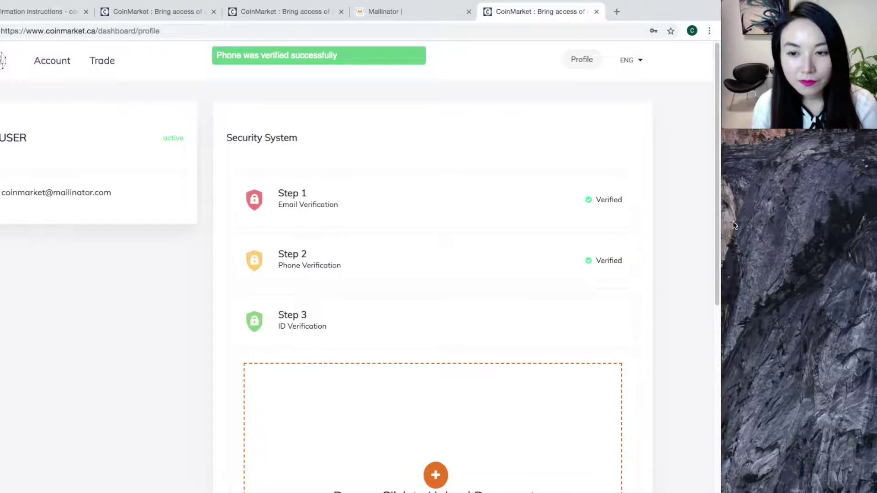
Step: In Step 3, keep Driver license as the document type and open the ID image file chooser
{"action": "scroll", "coordinate": [717, 226], "scroll_direction": "down", "scroll_amount": 3}
{"action": "scroll", "coordinate": [706, 174], "scroll_direction": "up", "scroll_amount": 1}
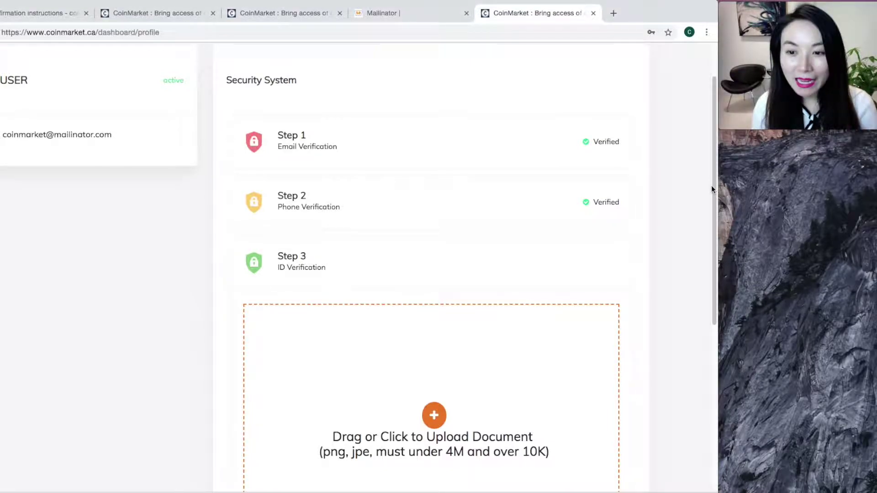
{"action": "left_click_drag", "start_coordinate": [714, 190], "coordinate": [713, 292]}
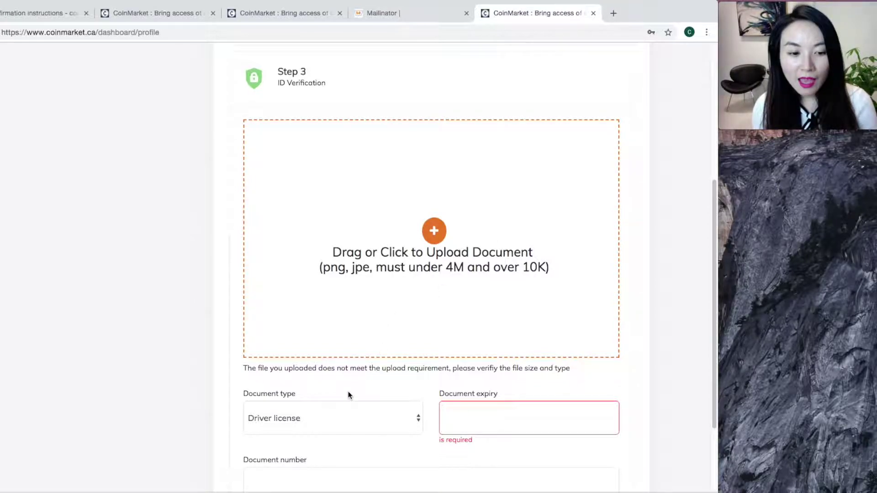
{"action": "left_click_drag", "start_coordinate": [711, 275], "coordinate": [713, 301]}
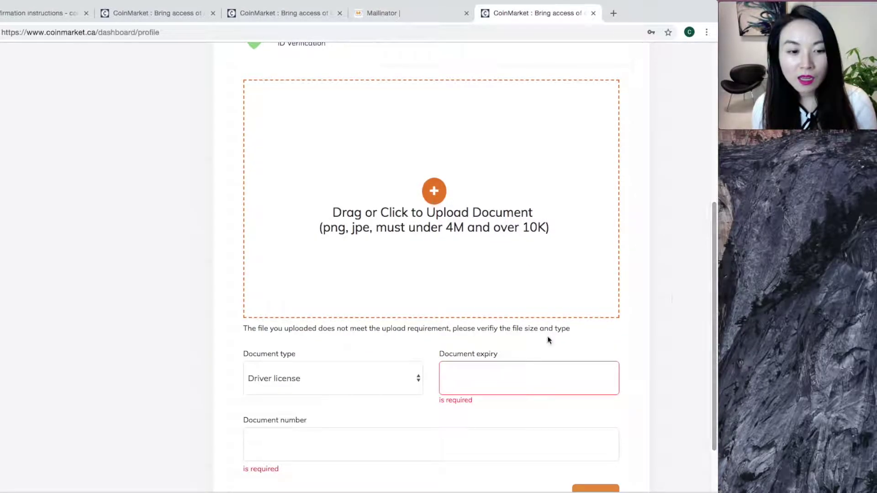
{"action": "left_click", "coordinate": [385, 376]}
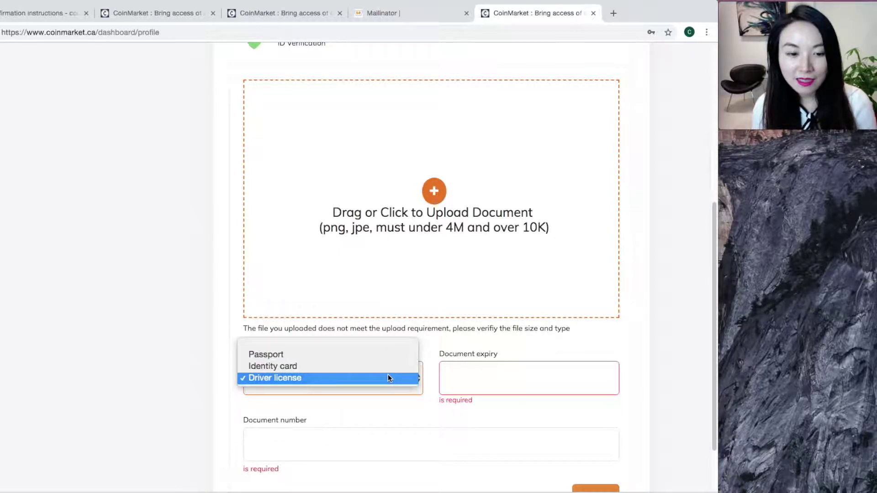
{"action": "left_click", "coordinate": [444, 350]}
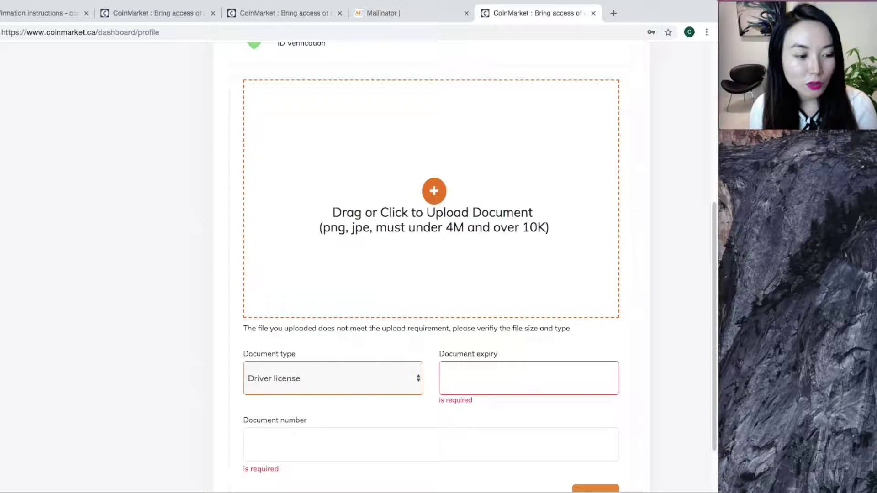
{"action": "left_click", "coordinate": [498, 213]}
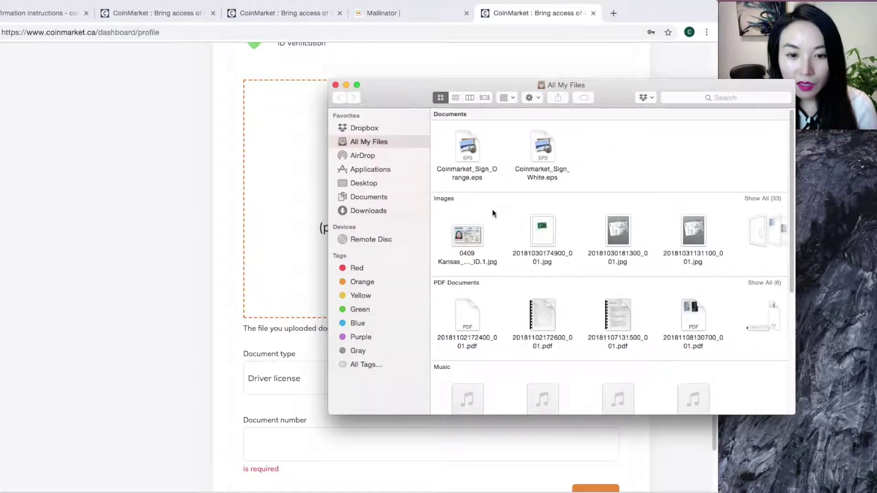
Step: Open sample Identification.pdf from Downloads and close the Finder window
{"action": "left_click", "coordinate": [361, 209]}
{"action": "double_click", "coordinate": [494, 137]}
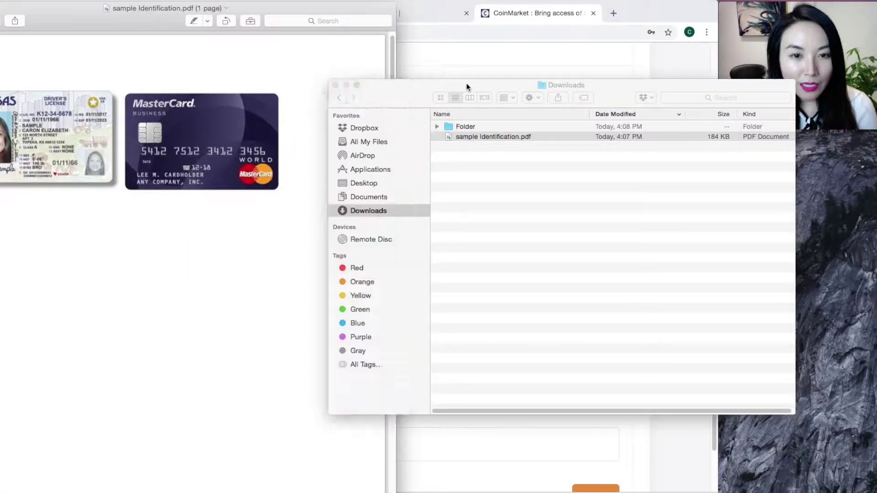
{"action": "left_click", "coordinate": [467, 84]}
{"action": "left_click", "coordinate": [335, 85]}
{"action": "left_click_drag", "start_coordinate": [307, 9], "coordinate": [504, 10]}
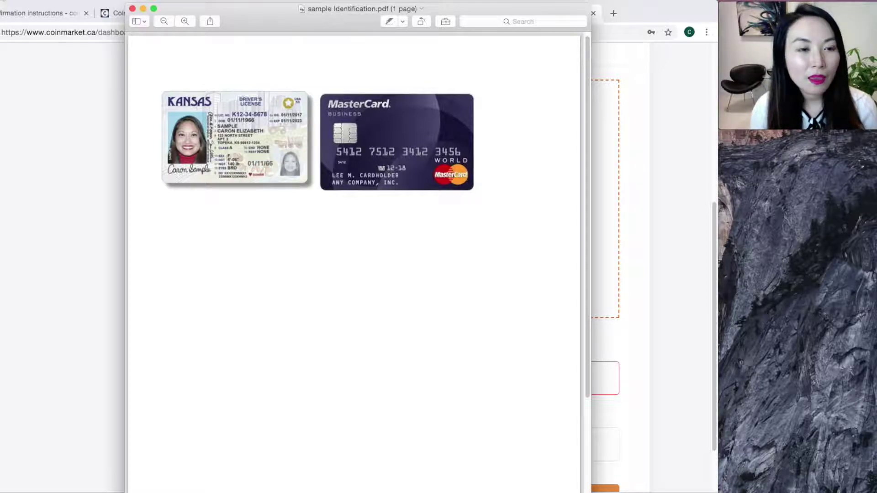
Step: Take a From Selection screenshot in Preview covering the license and MasterCard
{"action": "left_click_drag", "start_coordinate": [279, 14], "coordinate": [358, 18]}
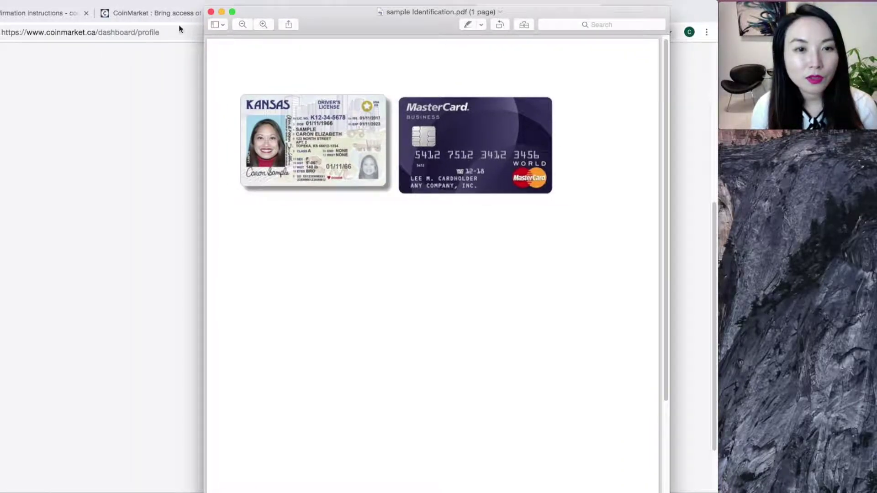
{"action": "left_click", "coordinate": [9, 1]}
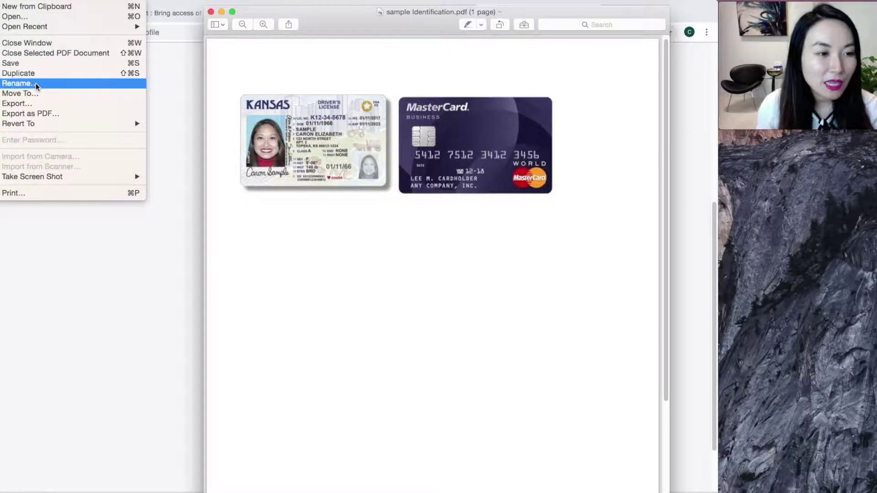
{"action": "mouse_move", "coordinate": [61, 179]}
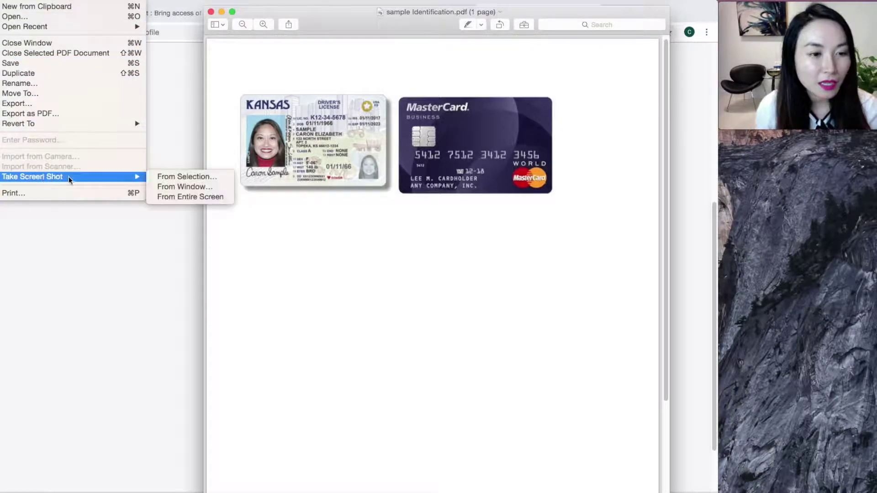
{"action": "left_click", "coordinate": [174, 177]}
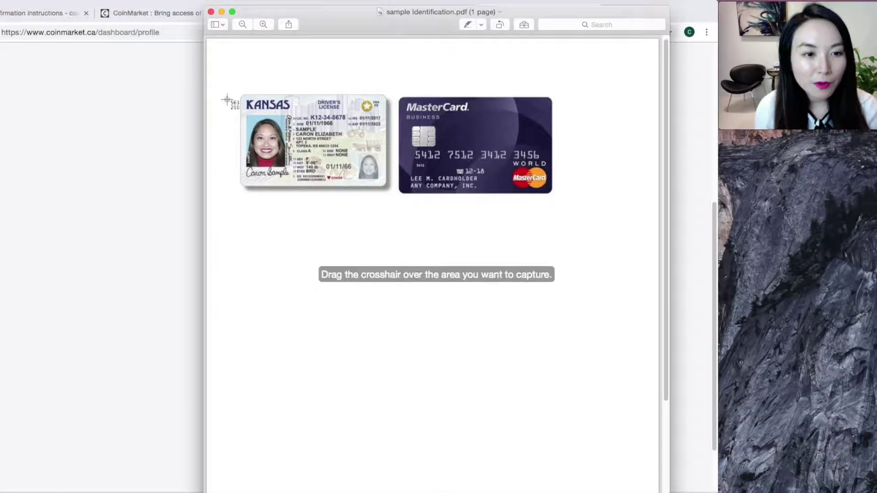
{"action": "left_click_drag", "start_coordinate": [238, 92], "coordinate": [559, 202]}
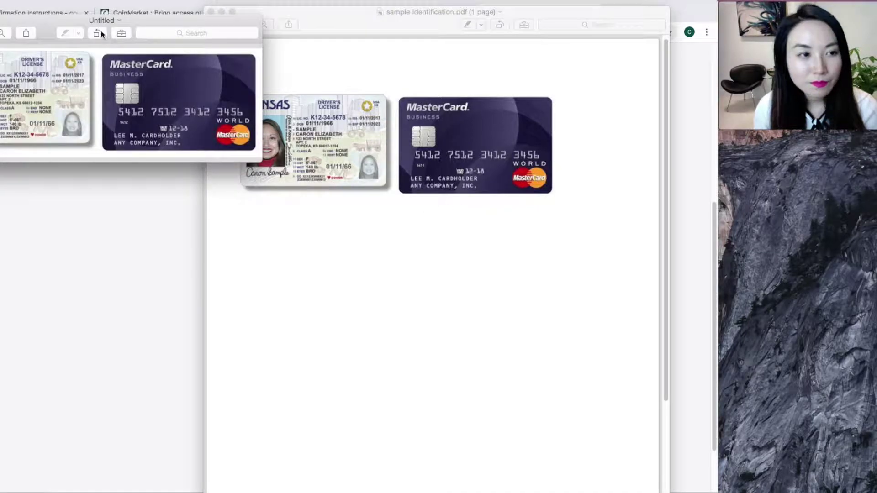
Step: Rename the captured untitled image to 'sample id'
{"action": "left_click", "coordinate": [401, 11]}
{"action": "left_click", "coordinate": [217, 14]}
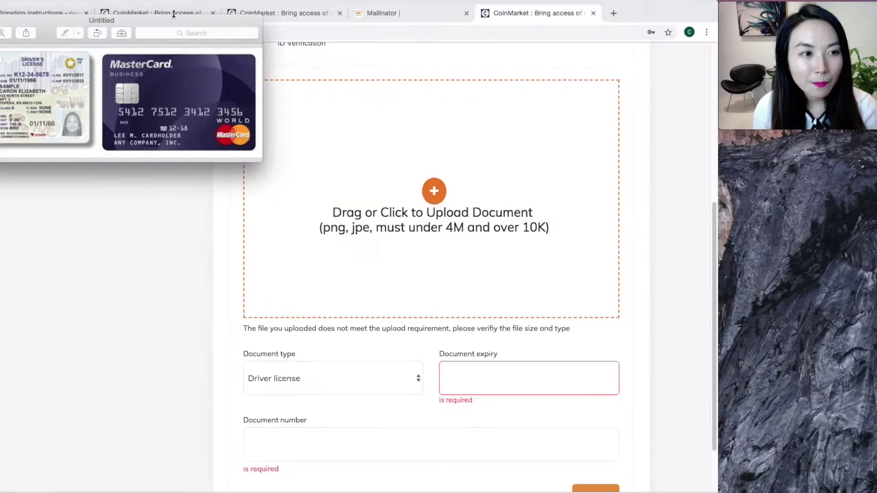
{"action": "left_click", "coordinate": [107, 20]}
{"action": "type", "text": "sample "}
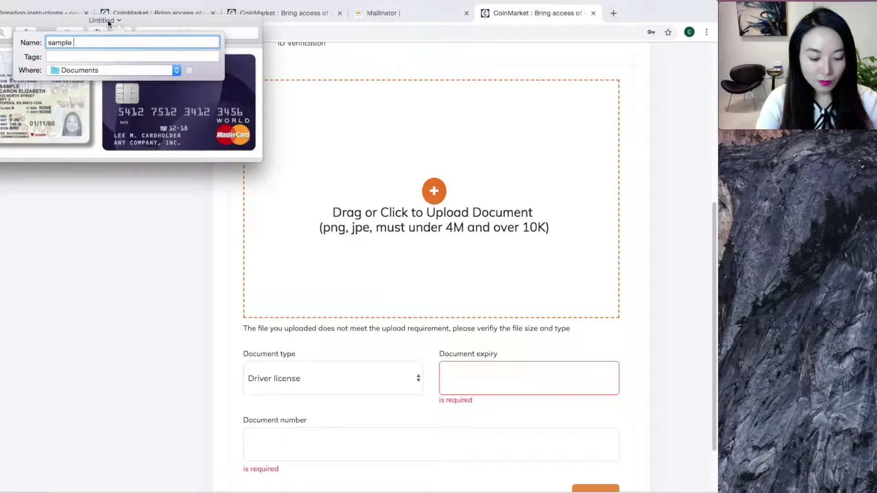
{"action": "type", "text": "id"}
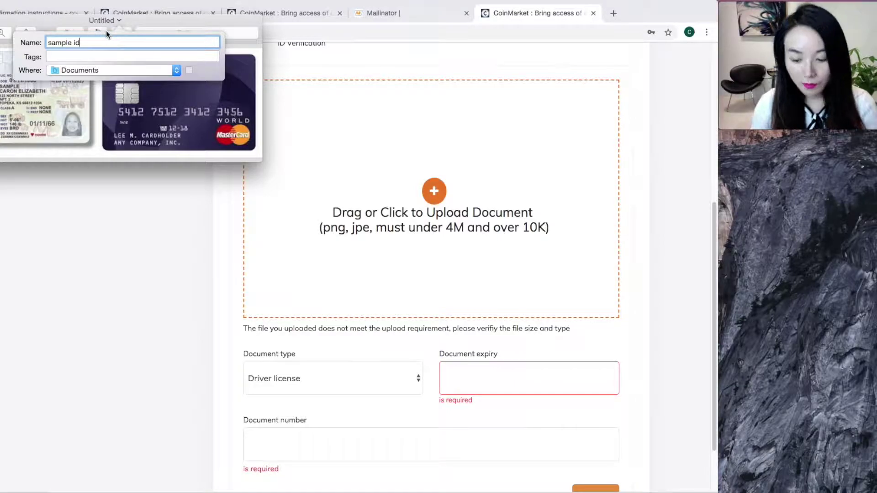
{"action": "key", "text": "Return"}
Step: Upload the sample id image from Documents into CoinMarket's ID document area
{"action": "left_click", "coordinate": [426, 191]}
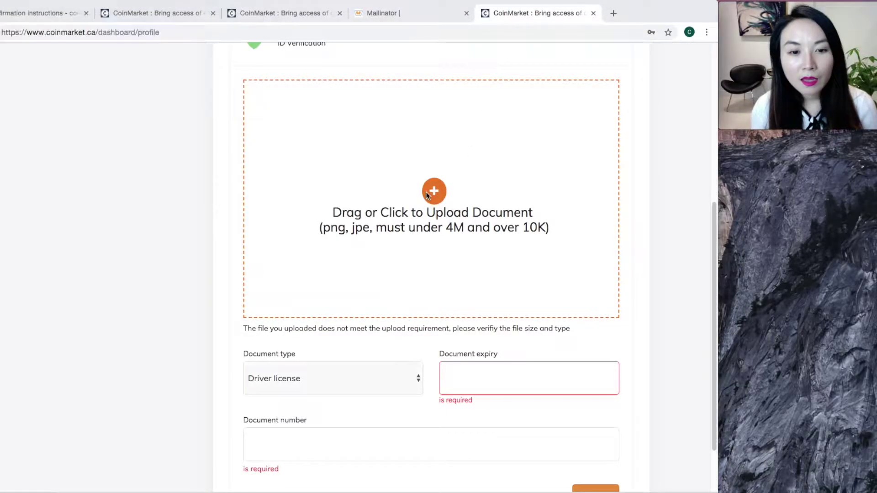
{"action": "left_click", "coordinate": [434, 195]}
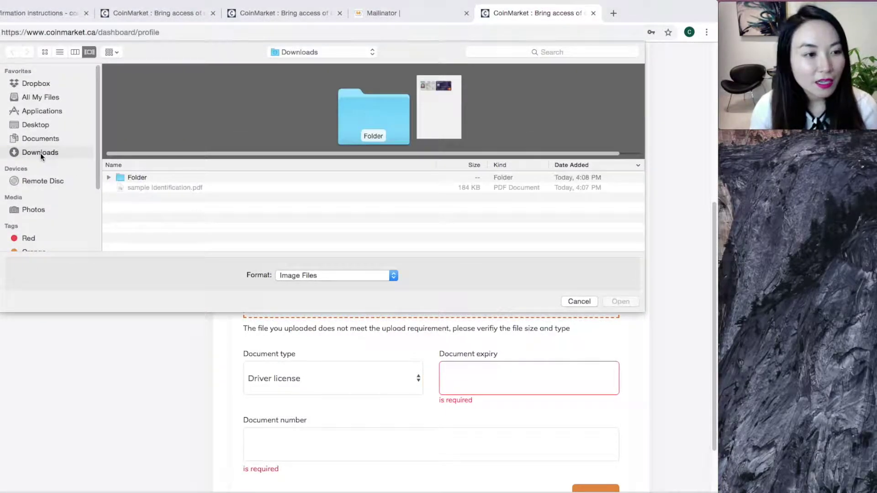
{"action": "left_click", "coordinate": [39, 138]}
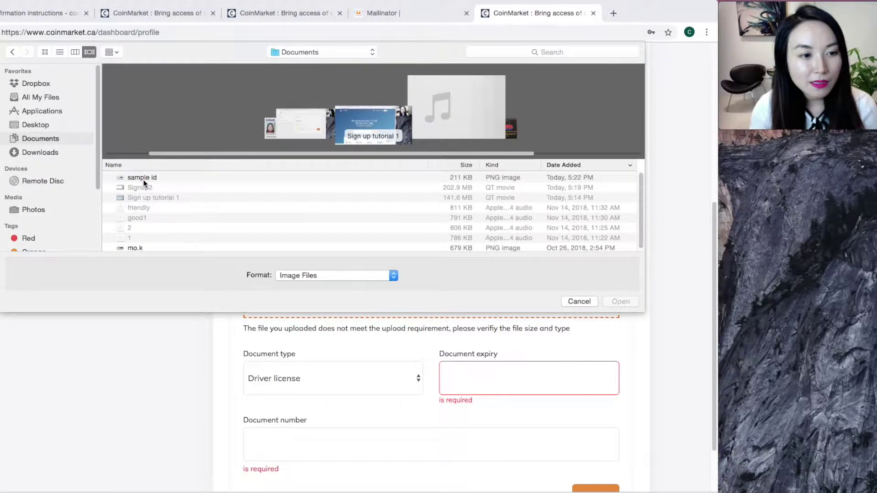
{"action": "left_click", "coordinate": [144, 179]}
{"action": "left_click", "coordinate": [618, 303]}
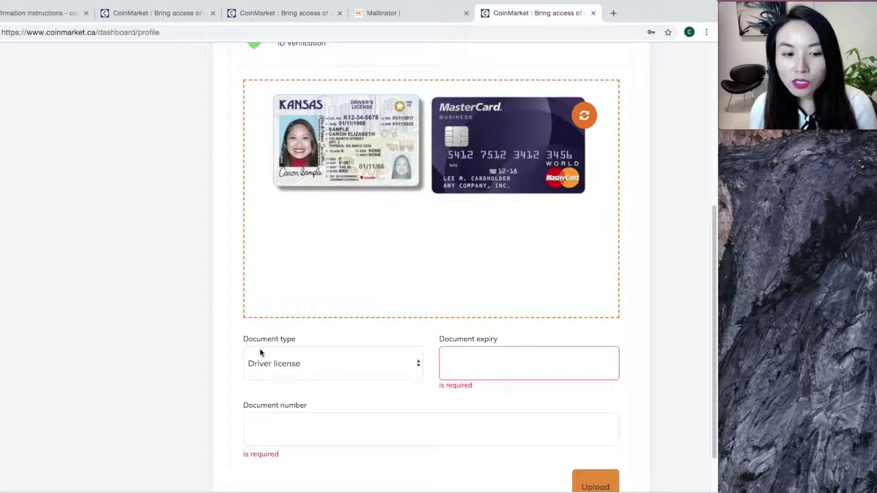
Step: Keep Driver license as the document type and open the document expiry calendar
{"action": "left_click", "coordinate": [409, 366]}
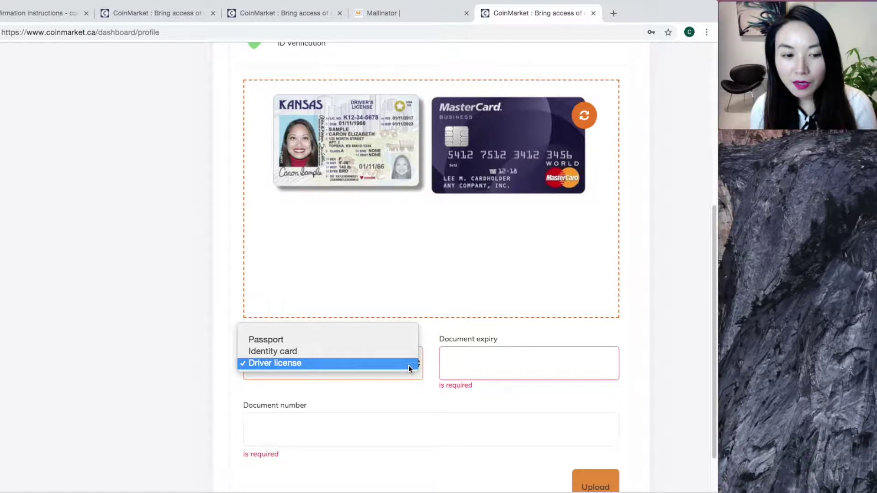
{"action": "left_click", "coordinate": [370, 363]}
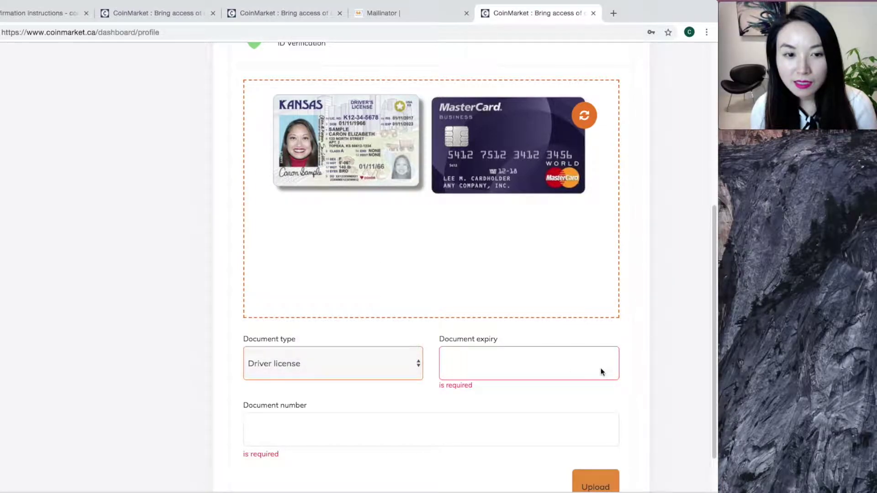
{"action": "left_click", "coordinate": [571, 372]}
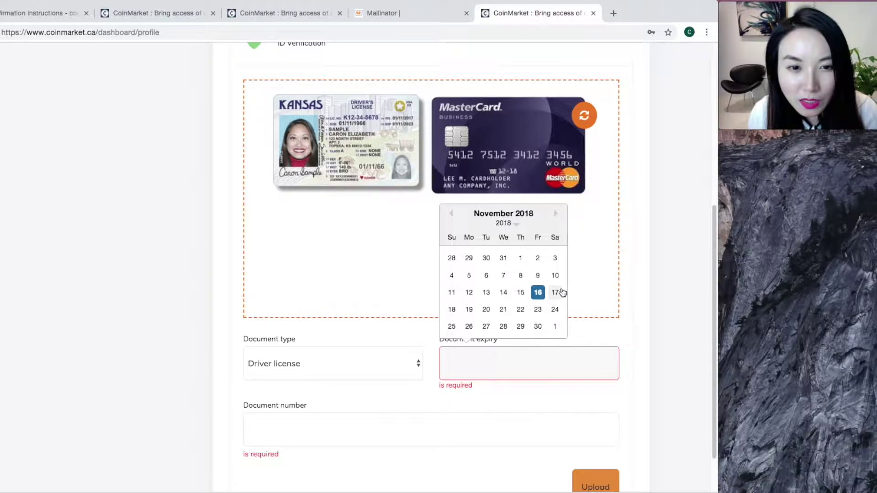
{"action": "left_click", "coordinate": [452, 218]}
{"action": "left_click", "coordinate": [452, 216]}
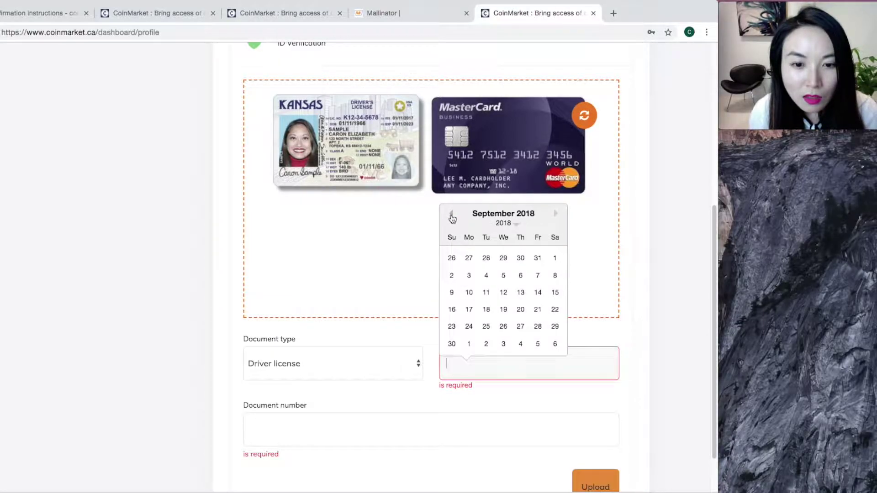
{"action": "left_click", "coordinate": [556, 196]}
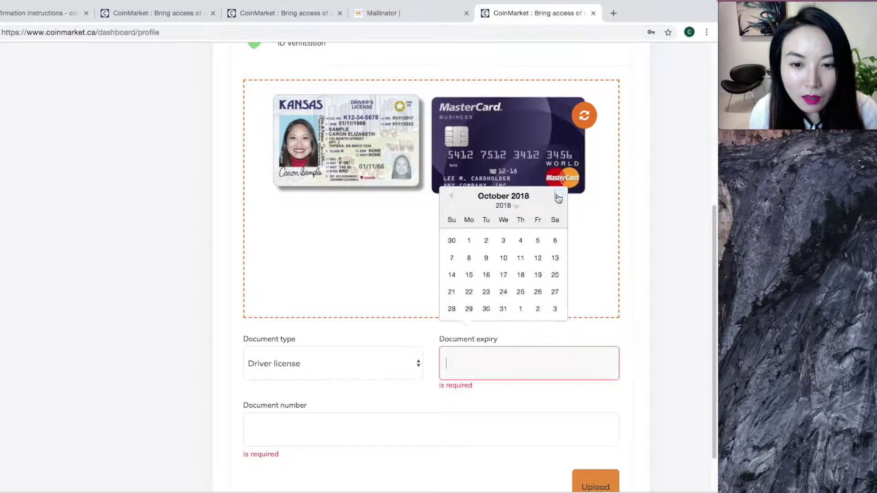
{"action": "left_click", "coordinate": [554, 213]}
{"action": "left_click", "coordinate": [570, 301]}
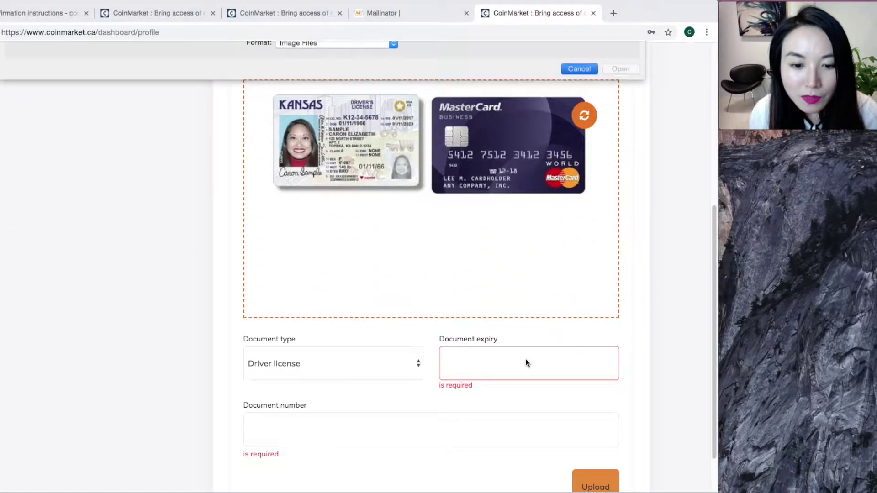
Step: Move the expiry calendar to January 2023 and pick day 11
{"action": "left_click", "coordinate": [525, 360]}
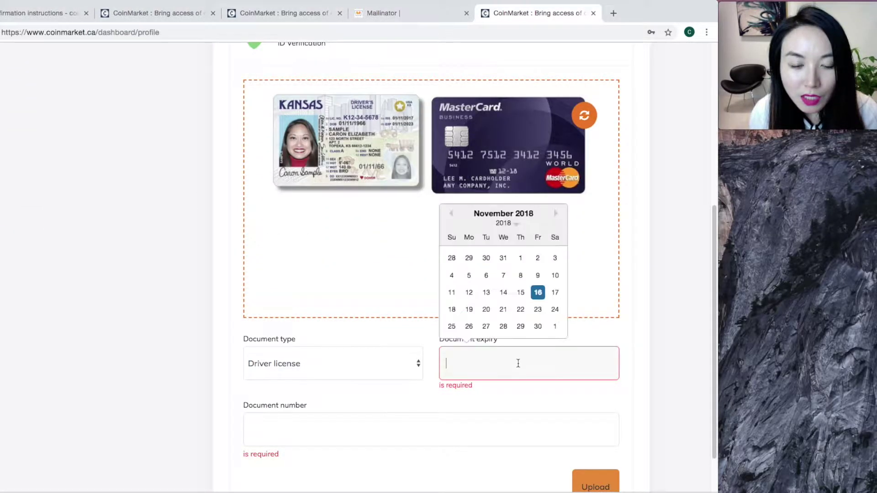
{"action": "left_click", "coordinate": [516, 224]}
{"action": "left_click", "coordinate": [511, 232]}
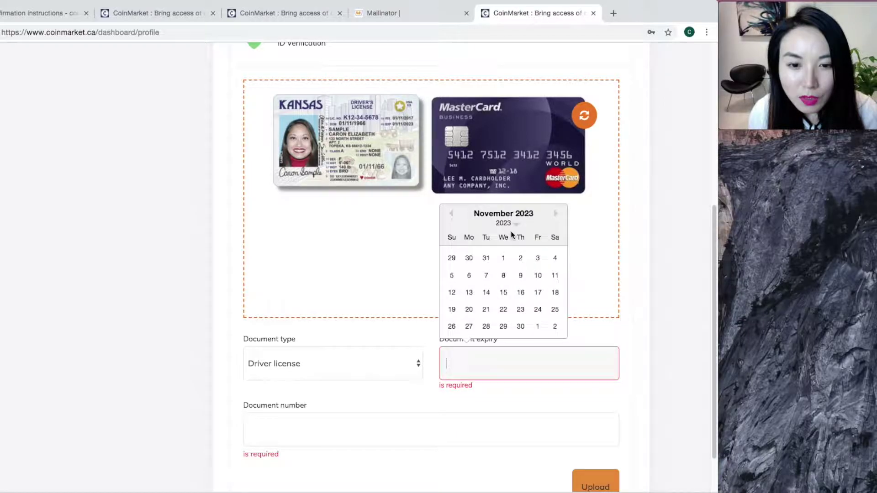
{"action": "left_click", "coordinate": [558, 215]}
{"action": "left_click", "coordinate": [557, 198]}
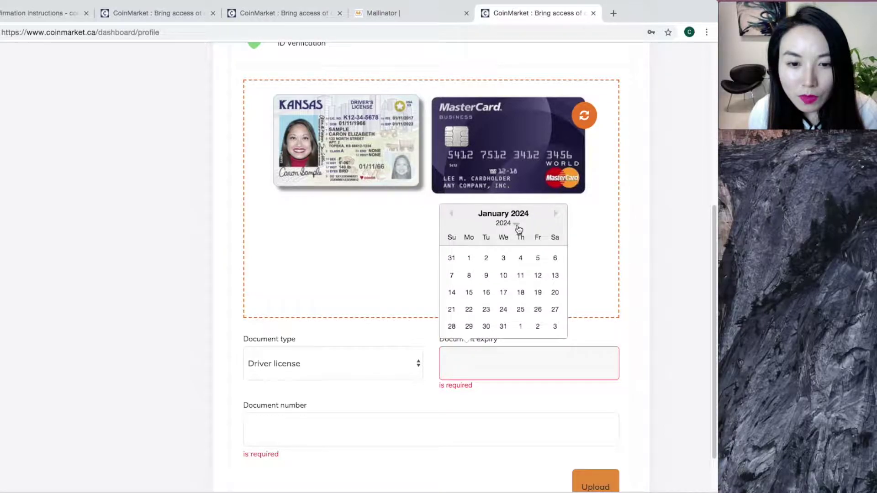
{"action": "left_click", "coordinate": [515, 224]}
{"action": "left_click", "coordinate": [515, 297]}
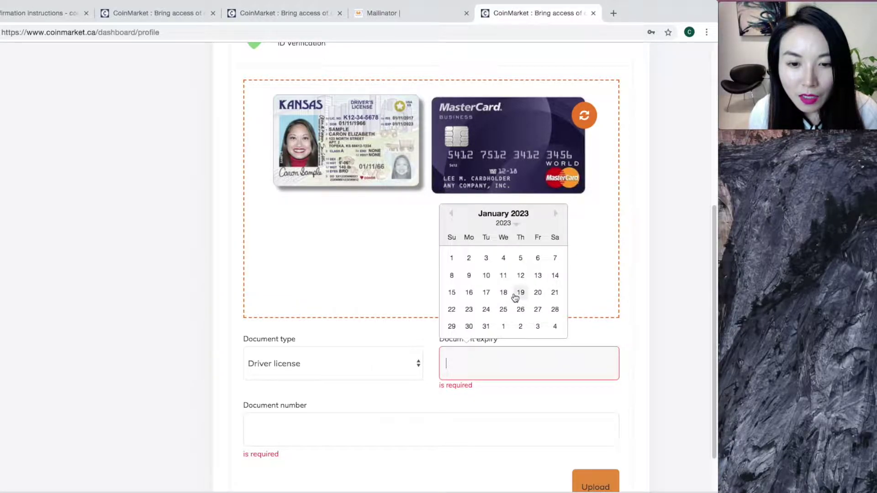
{"action": "left_click", "coordinate": [459, 418]}
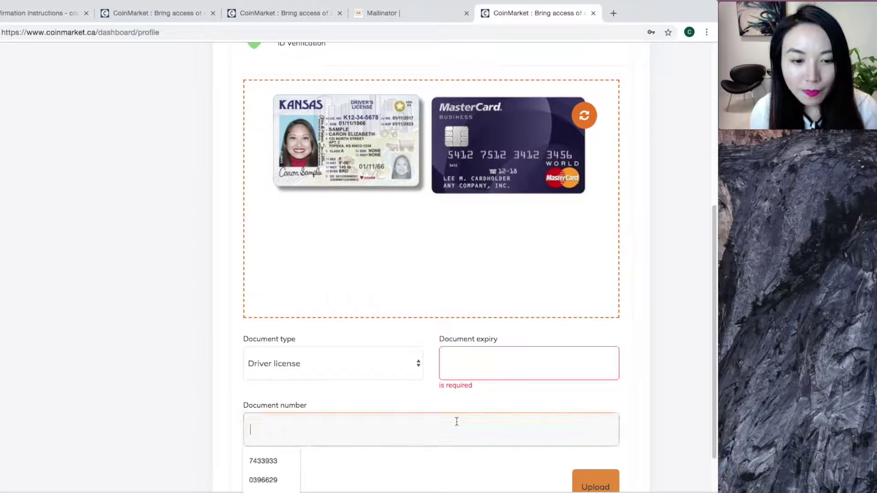
{"action": "left_click", "coordinate": [495, 354]}
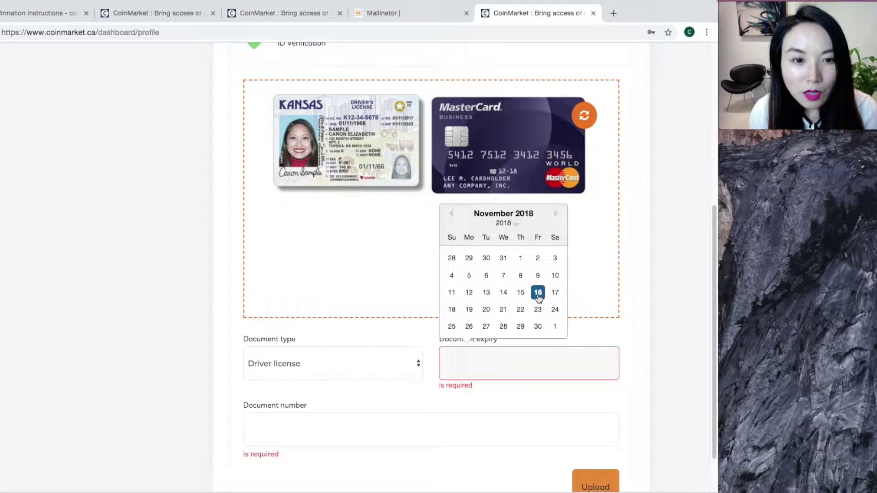
{"action": "left_click", "coordinate": [453, 293]}
Step: Reset the document expiry date to Jan/11/2023 via the calendar's year list
{"action": "left_click", "coordinate": [525, 360]}
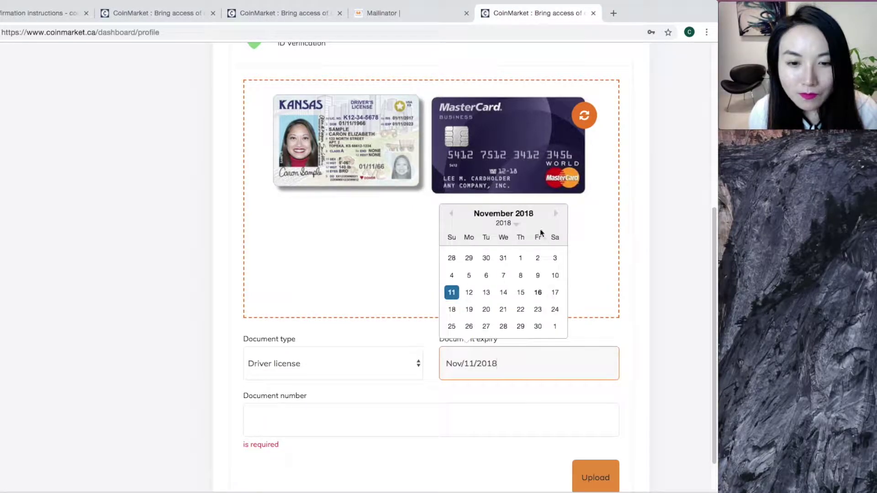
{"action": "left_click", "coordinate": [513, 223]}
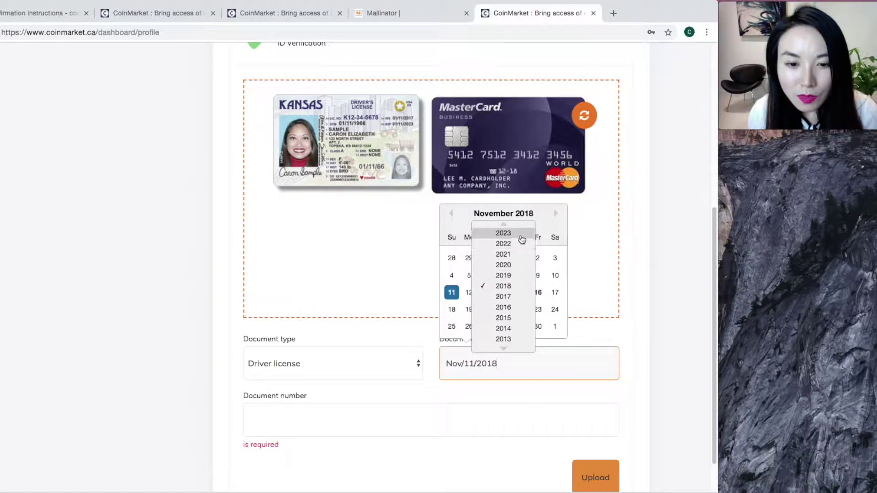
{"action": "left_click", "coordinate": [504, 233]}
{"action": "left_click", "coordinate": [557, 214]}
{"action": "left_click", "coordinate": [556, 200]}
{"action": "left_click", "coordinate": [517, 224]}
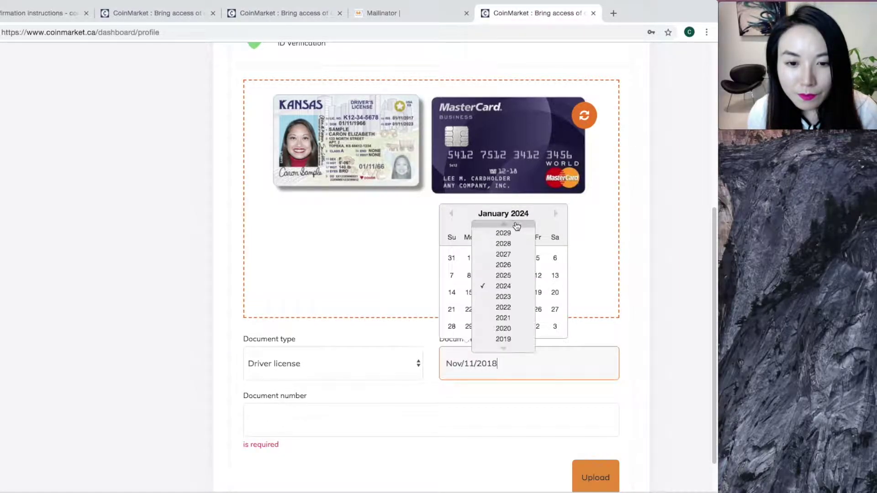
{"action": "left_click", "coordinate": [512, 296]}
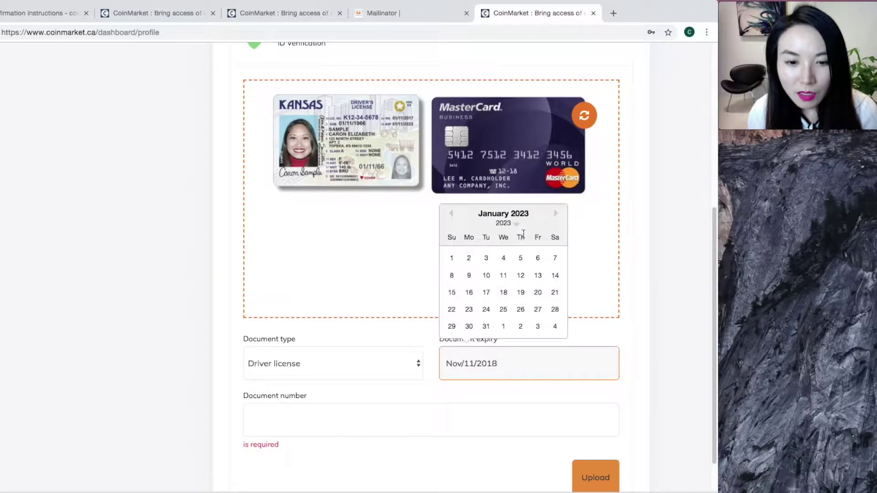
{"action": "left_click", "coordinate": [502, 276]}
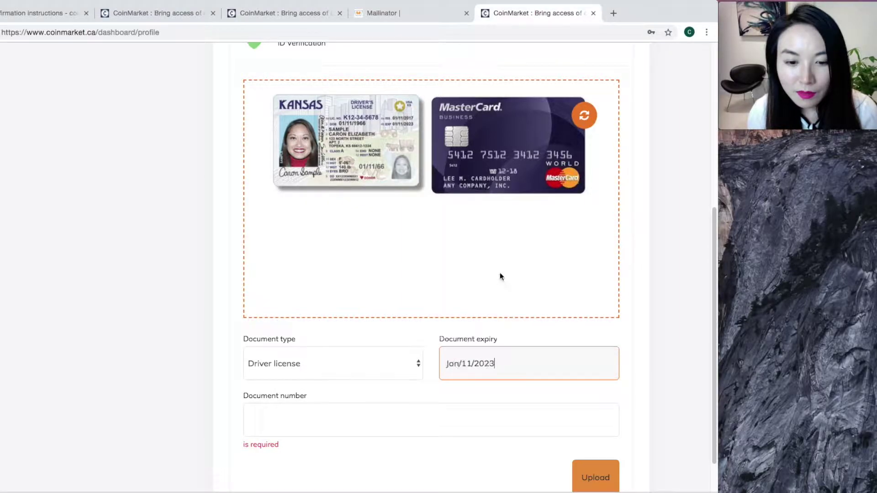
{"action": "left_click", "coordinate": [320, 414]}
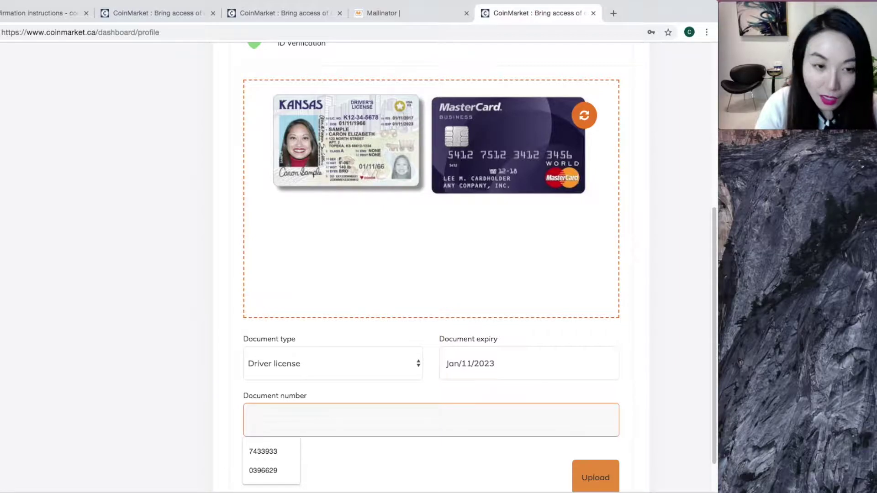
Step: Enter the driver licence number from the sample card and upload the ID documents
{"action": "type", "text": "K12"}
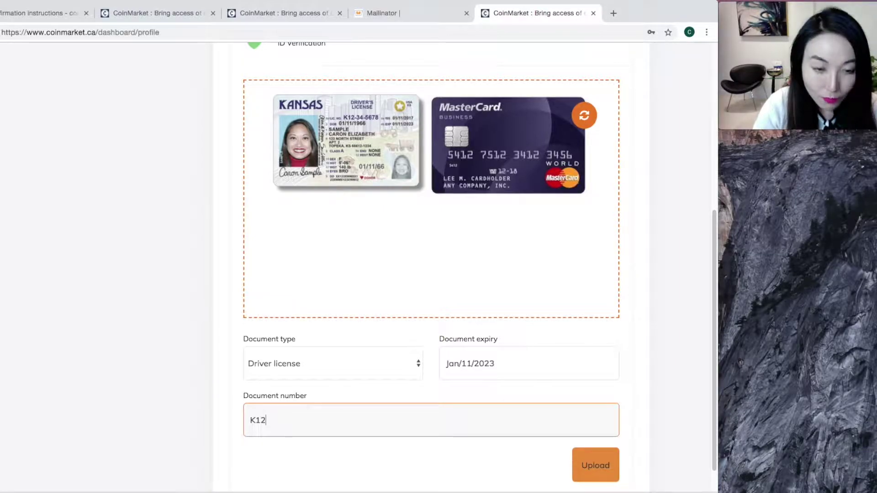
{"action": "type", "text": "34"}
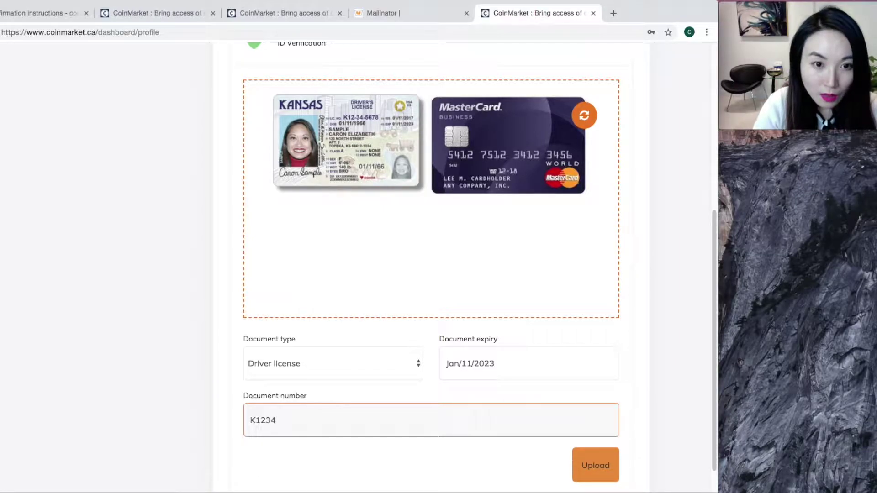
{"action": "type", "text": "5678"}
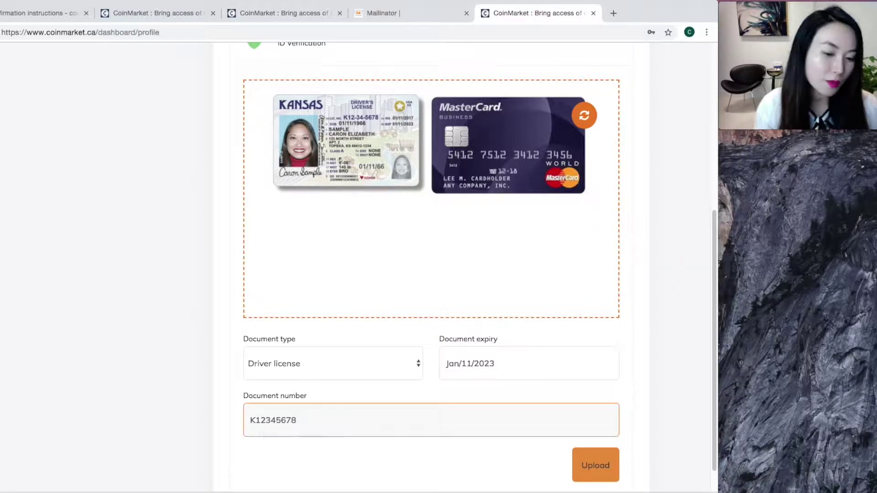
{"action": "left_click", "coordinate": [595, 462]}
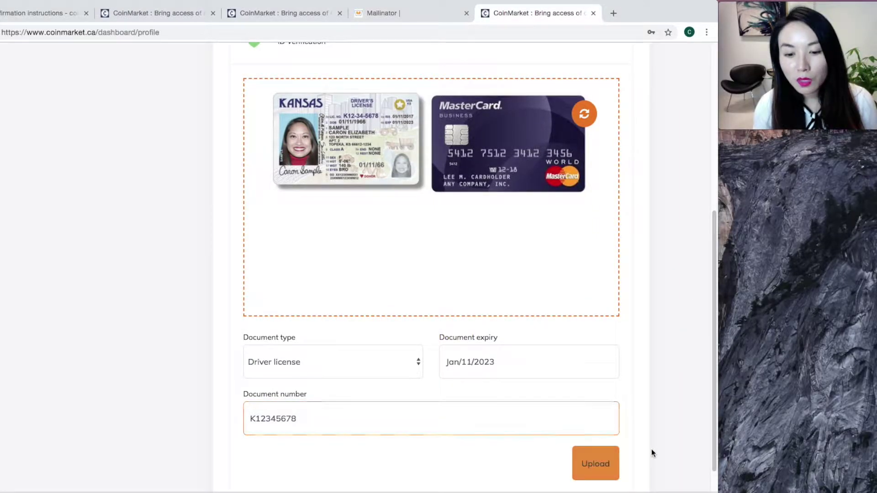
{"action": "left_click", "coordinate": [601, 453]}
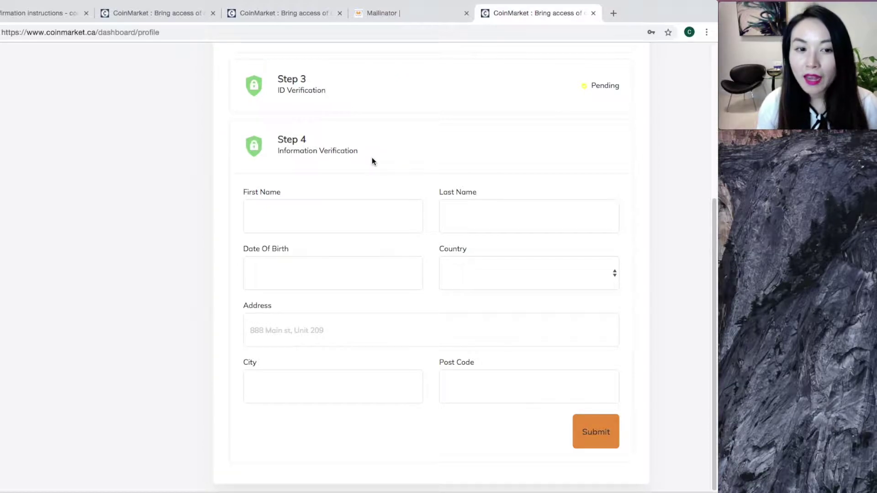
Step: Enter the first name and last name on the Step 4 information form
{"action": "left_click", "coordinate": [357, 212]}
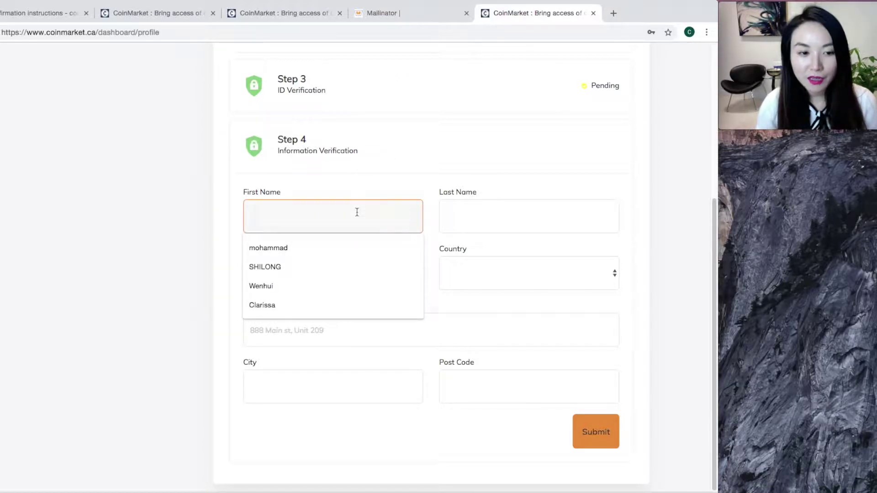
{"action": "left_click", "coordinate": [471, 138]}
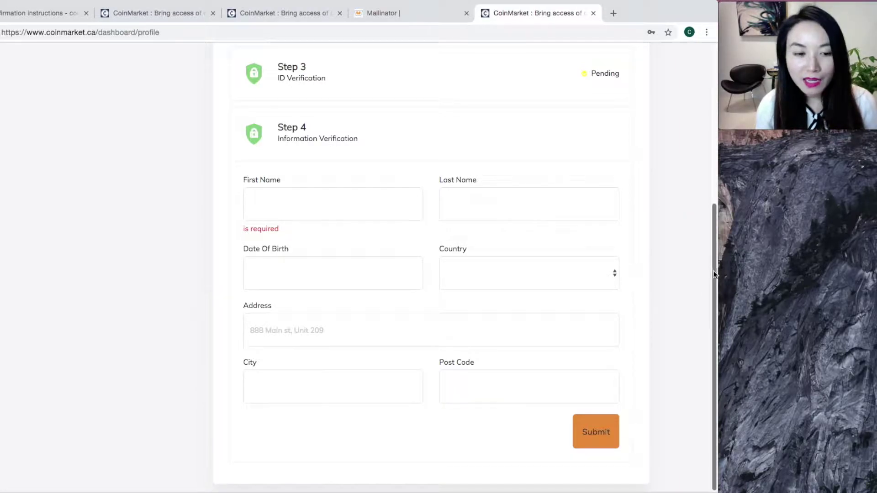
{"action": "left_click", "coordinate": [331, 209]}
{"action": "type", "text": "Cla"}
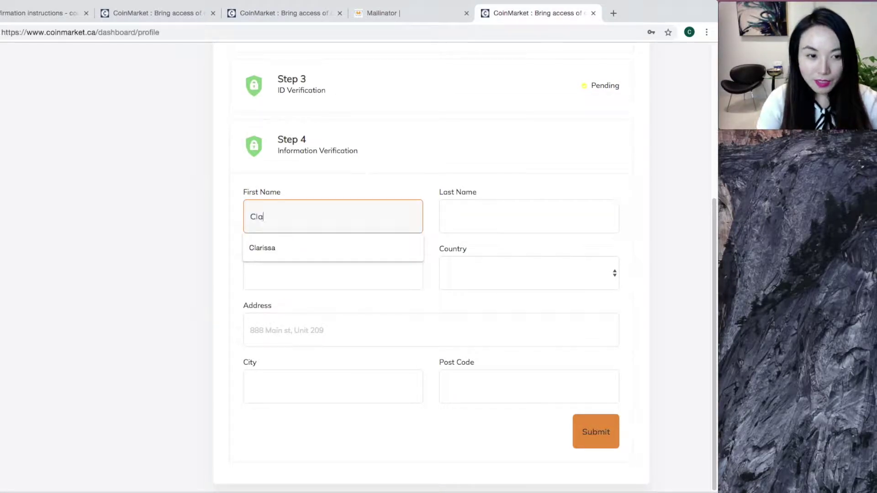
{"action": "type", "text": "rissa"}
{"action": "left_click", "coordinate": [499, 212]}
{"action": "type", "text": "l"}
{"action": "key", "text": "BackSpace"}
{"action": "type", "text": "L"}
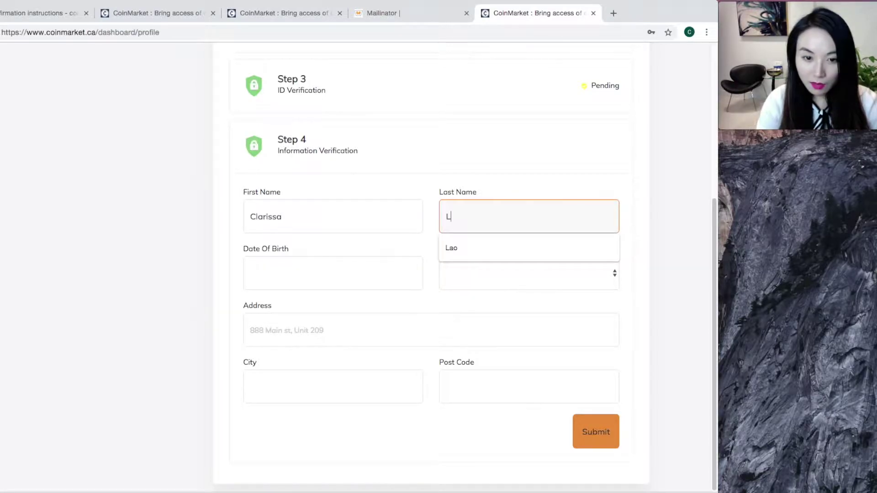
Step: Set the date of birth to Nov/04/2003 by choosing year 2003 and day 4
{"action": "left_click", "coordinate": [336, 269]}
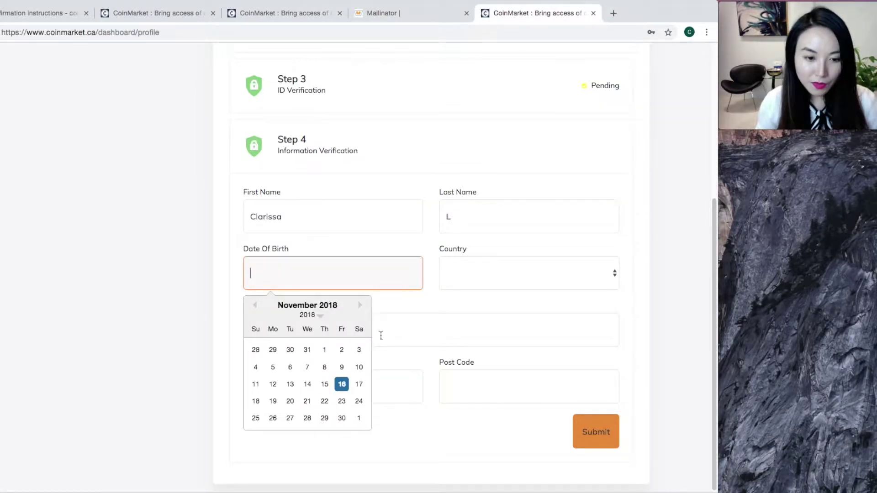
{"action": "left_click", "coordinate": [338, 386]}
{"action": "left_click", "coordinate": [374, 262]}
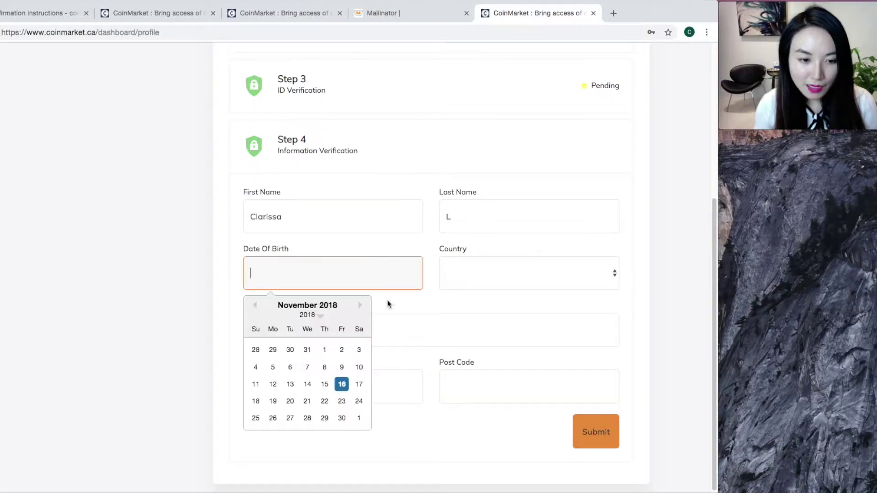
{"action": "left_click", "coordinate": [317, 316]}
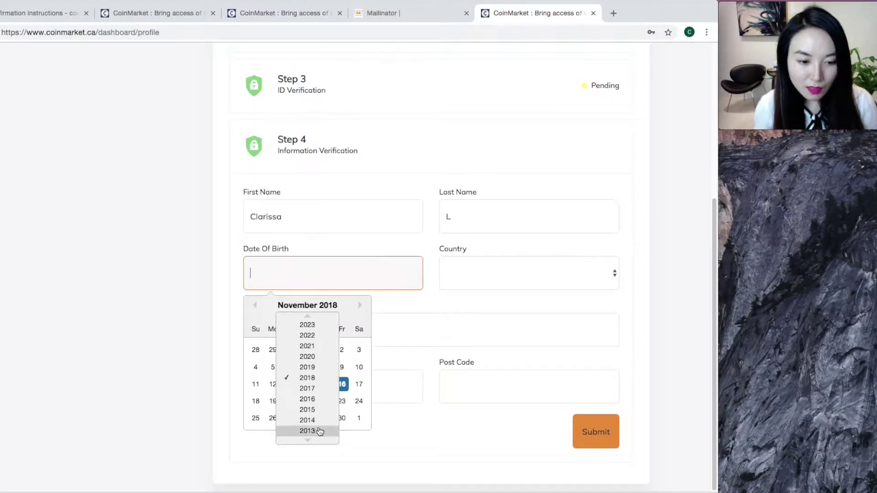
{"action": "mouse_move", "coordinate": [306, 441]}
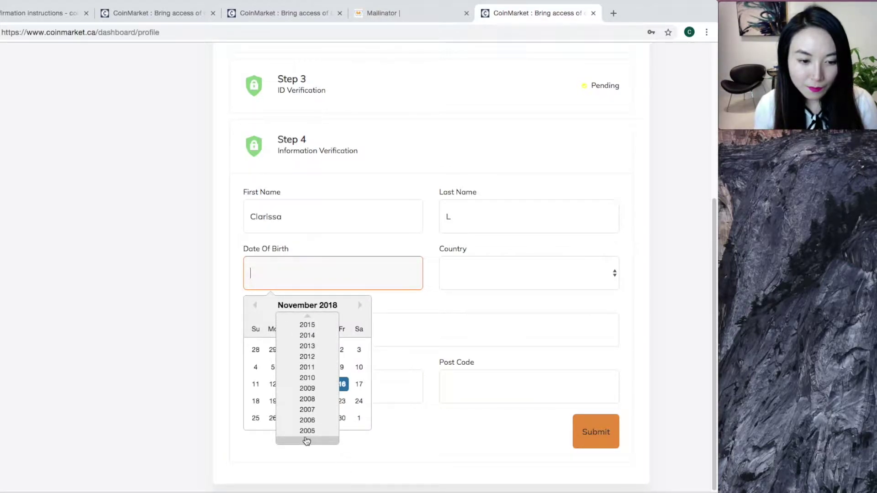
{"action": "left_click", "coordinate": [314, 432]}
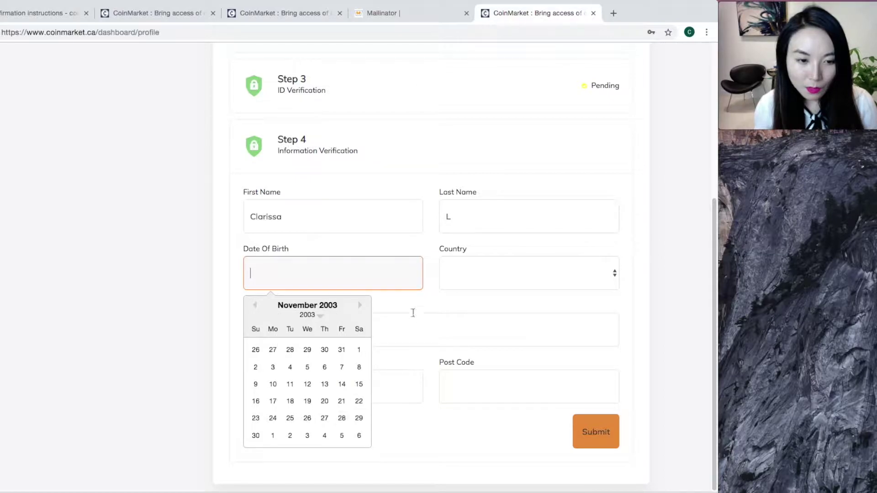
{"action": "left_click", "coordinate": [290, 367]}
{"action": "left_click", "coordinate": [483, 267]}
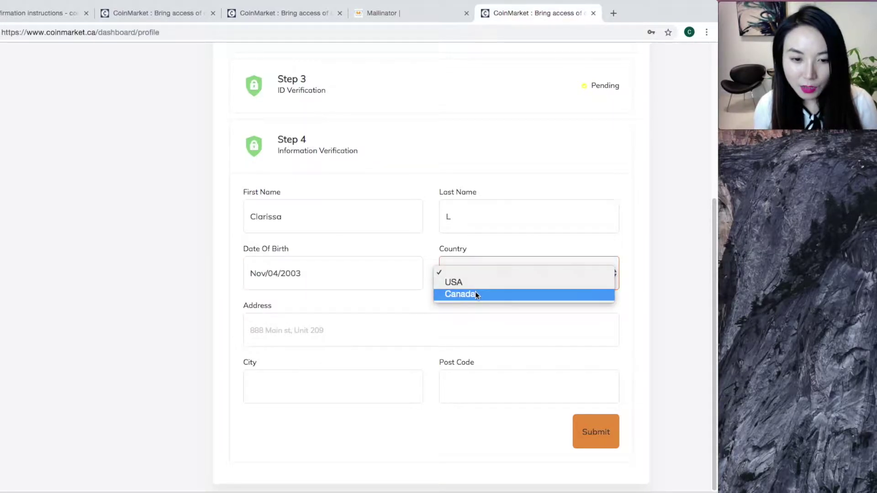
Step: Choose Canada as the country, enter the street address, and pick Vancouver as the city
{"action": "left_click", "coordinate": [475, 293]}
{"action": "left_click", "coordinate": [397, 336]}
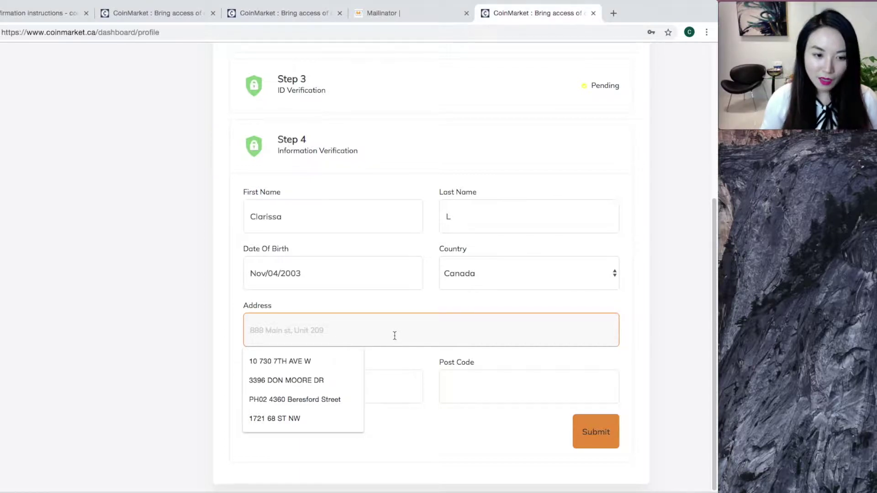
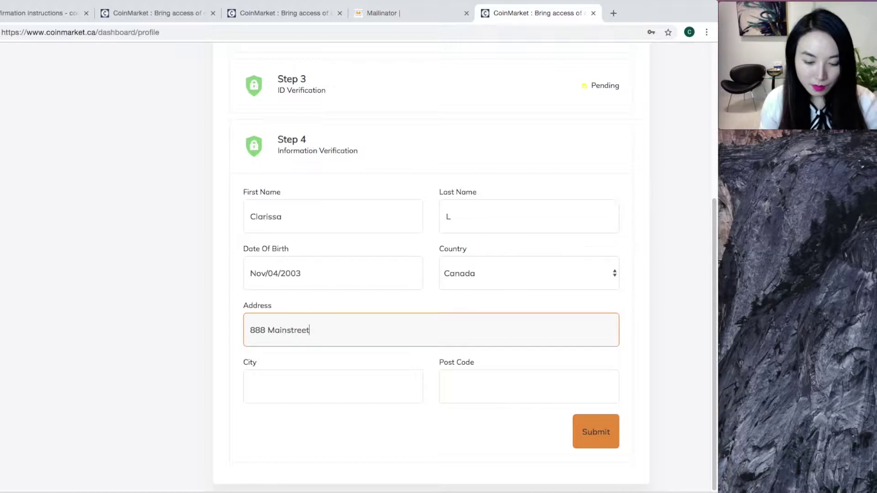
{"action": "left_click", "coordinate": [348, 397]}
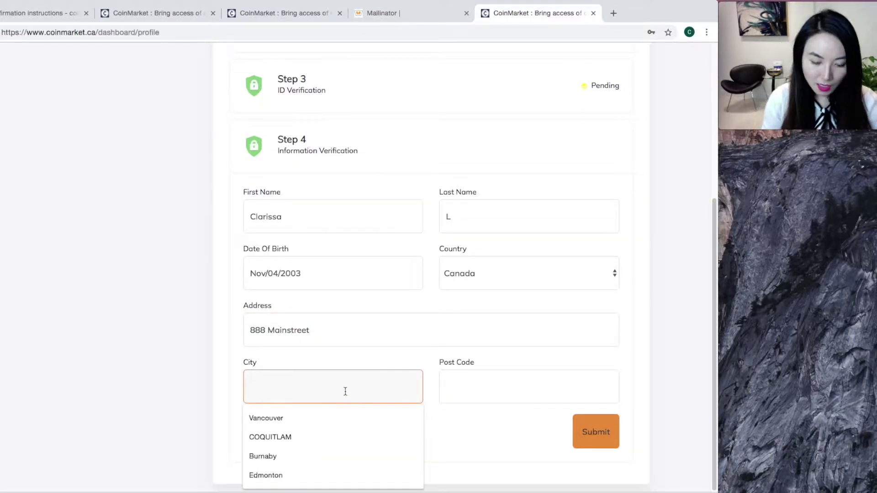
{"action": "left_click", "coordinate": [330, 416]}
Step: Enter the post code and submit the information form
{"action": "left_click", "coordinate": [474, 395]}
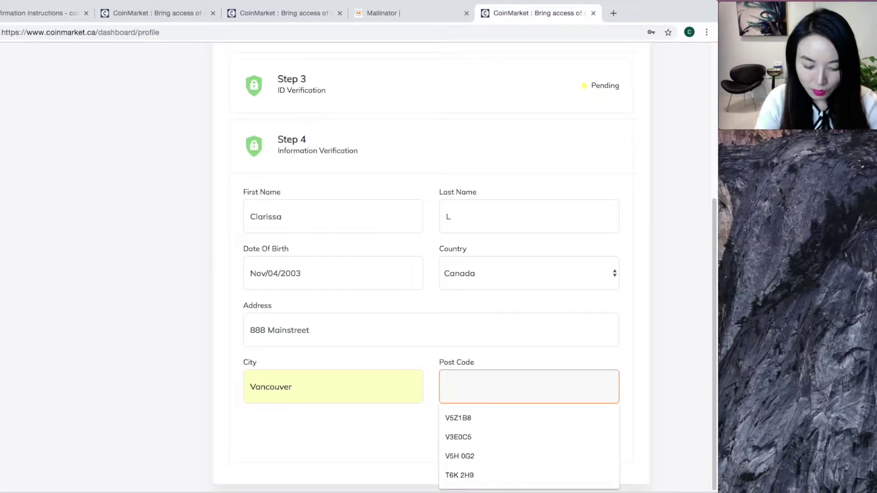
{"action": "type", "text": "6"}
{"action": "key", "text": "BackSpace"}
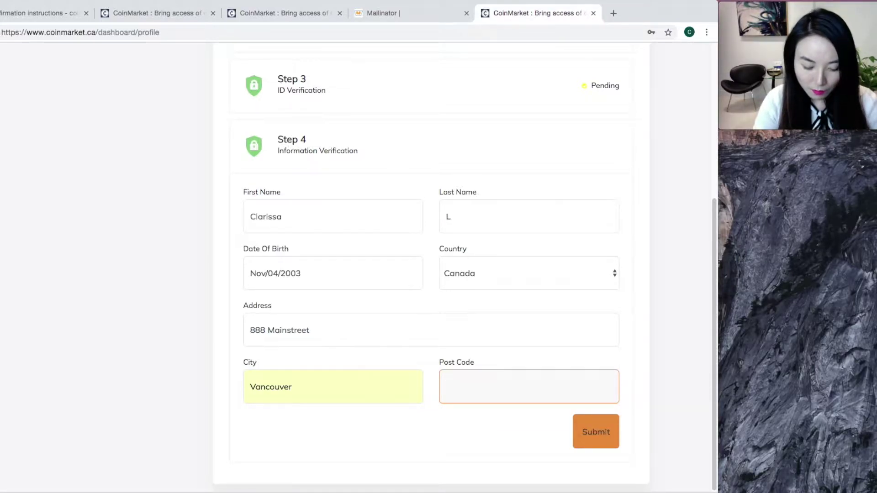
{"action": "type", "text": "V56"}
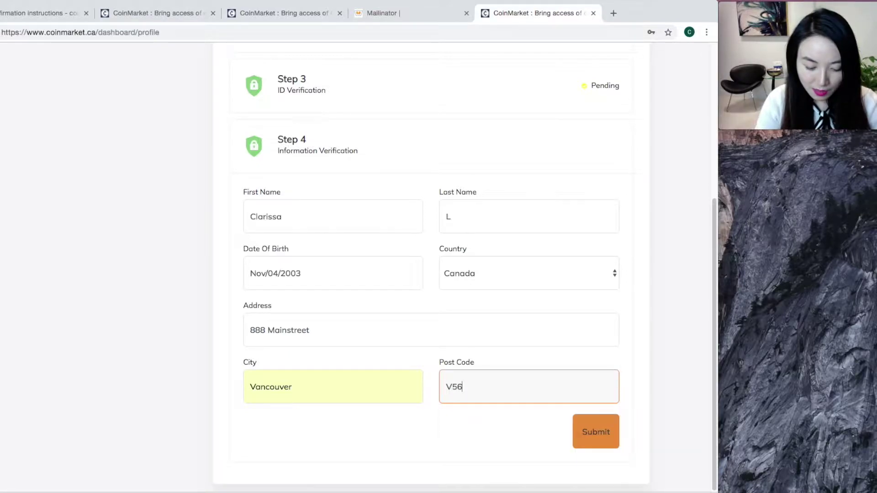
{"action": "type", "text": "RT9"}
{"action": "left_click", "coordinate": [605, 433]}
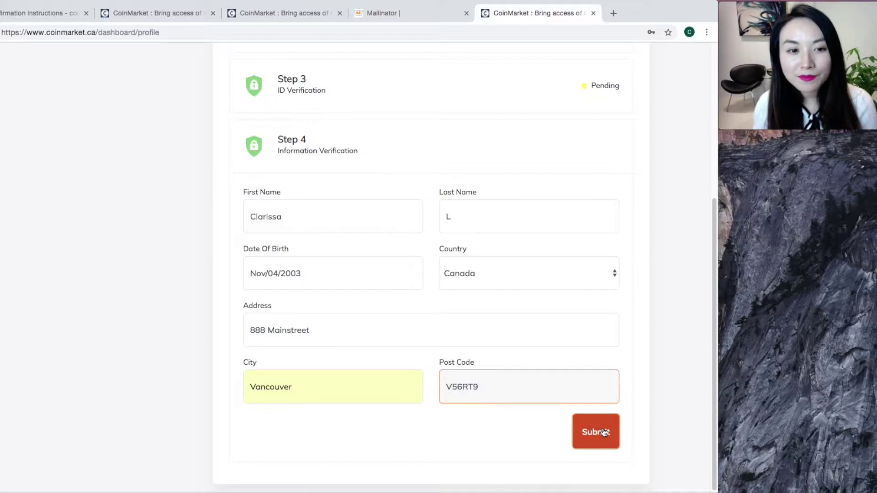
{"action": "left_click", "coordinate": [605, 432]}
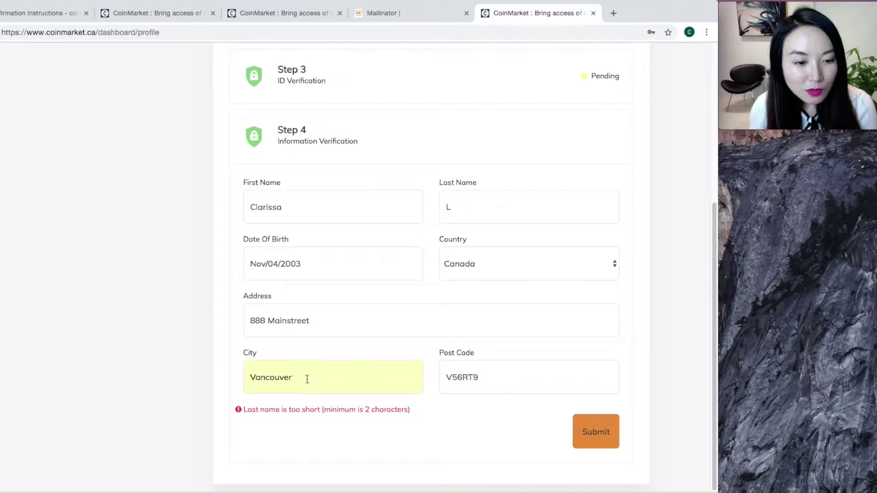
Step: Add a letter to the last name to reach two characters and resubmit the form
{"action": "left_click", "coordinate": [522, 205]}
{"action": "type", "text": "i"}
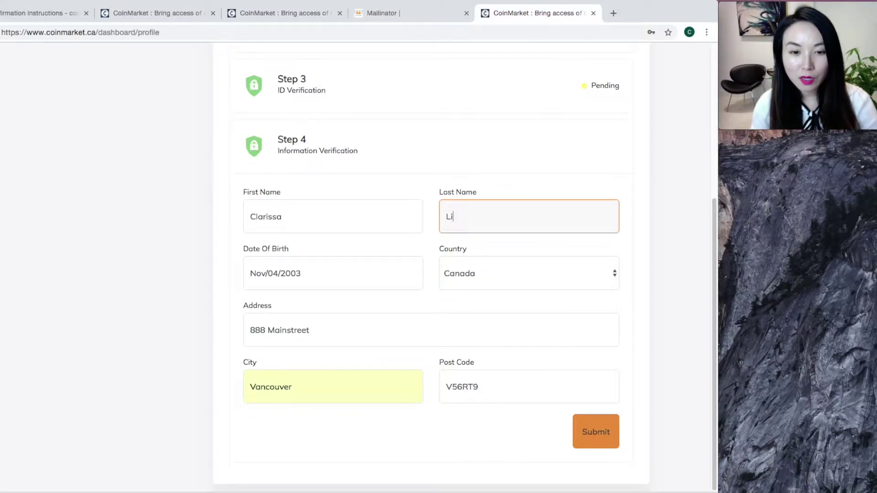
{"action": "left_click", "coordinate": [596, 440]}
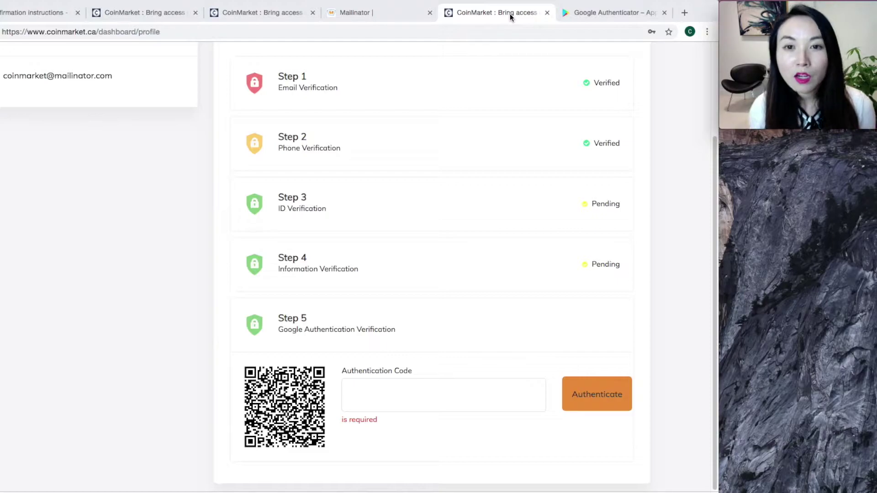
Step: Search Google Play for 'google a' and start installing Google Authenticator
{"action": "left_click", "coordinate": [574, 17]}
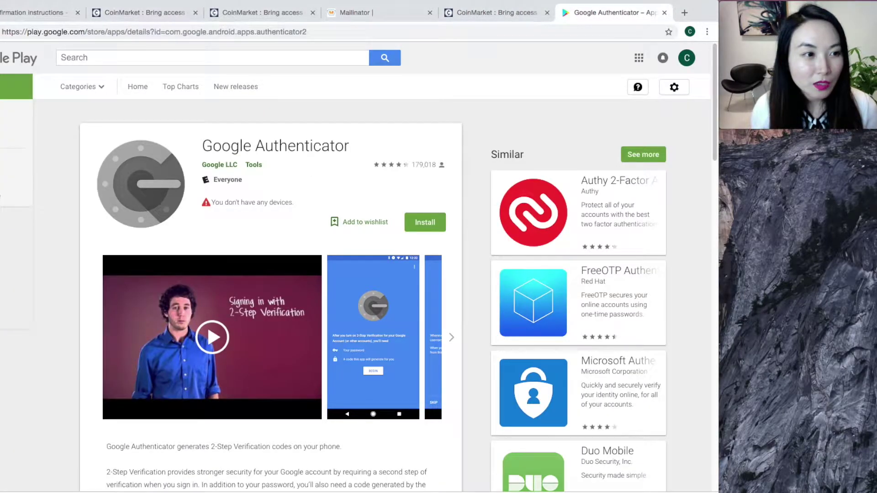
{"action": "left_click", "coordinate": [163, 58]}
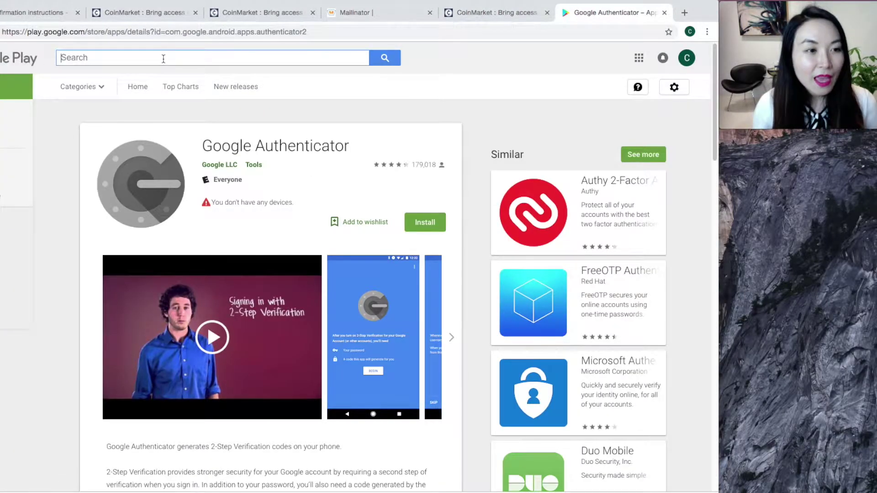
{"action": "type", "text": "google a"}
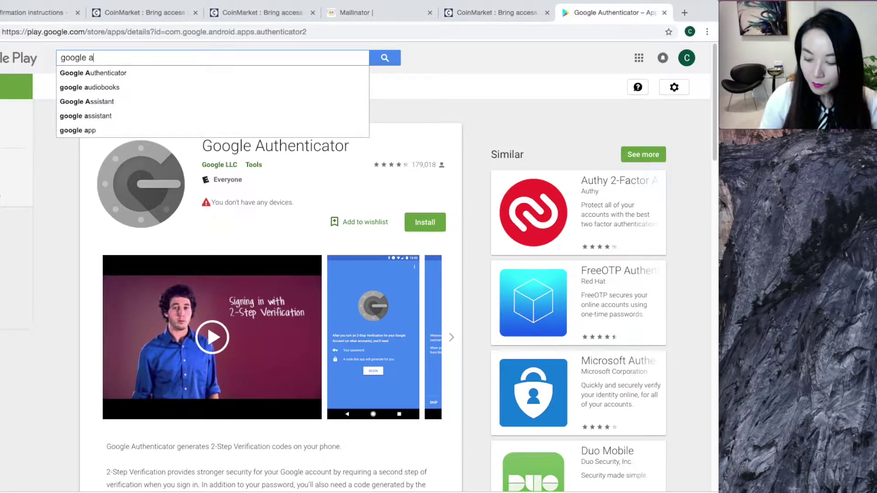
{"action": "key", "text": "Down"}
{"action": "key", "text": "Return"}
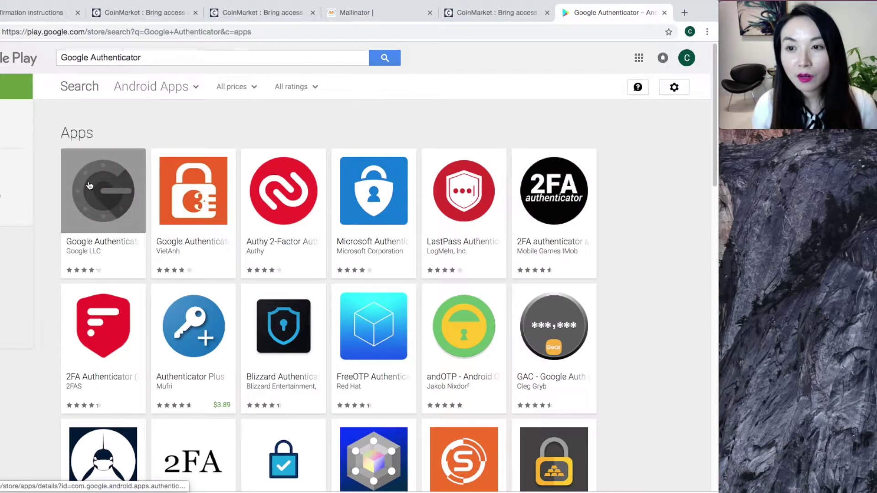
{"action": "left_click", "coordinate": [117, 189]}
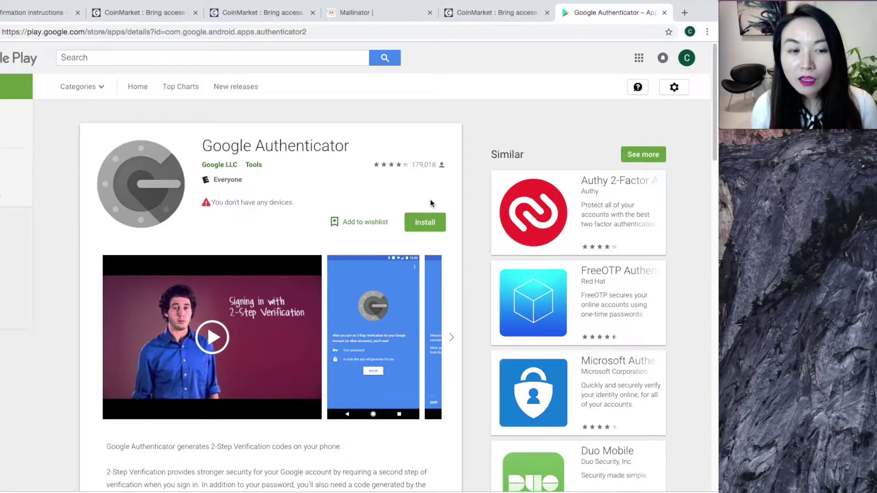
{"action": "left_click", "coordinate": [425, 222]}
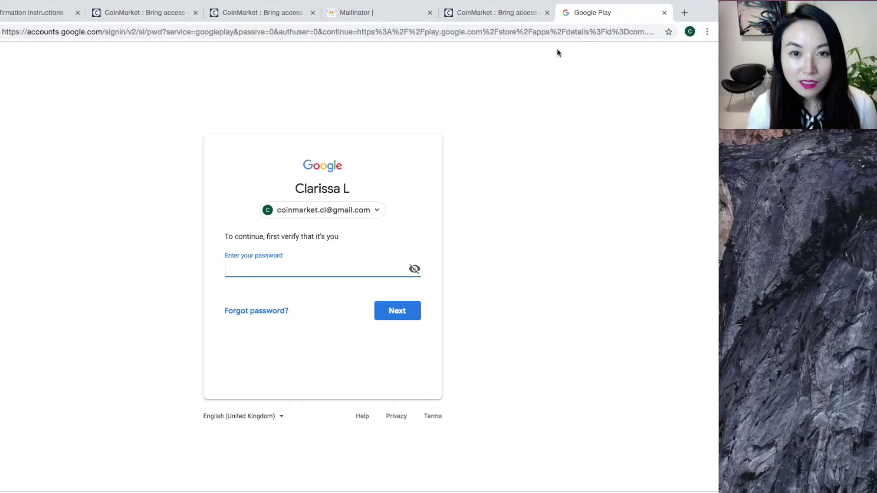
Step: Confirm the Google account password on the sign-in page to continue
{"action": "left_click", "coordinate": [511, 11]}
{"action": "left_click", "coordinate": [561, 12]}
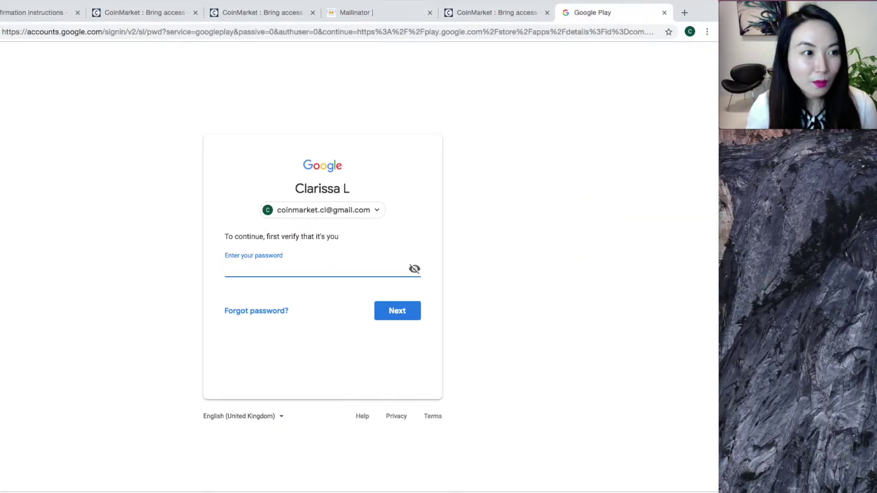
{"action": "key", "text": "Return"}
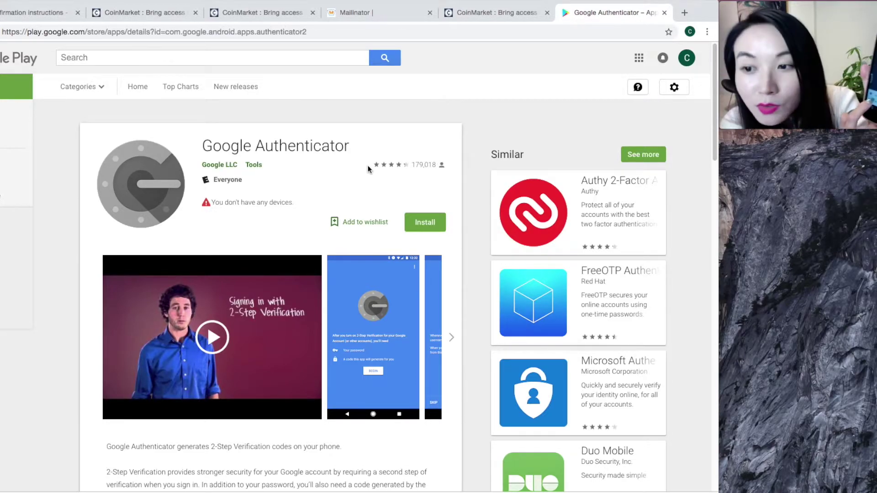
Step: Return to the CoinMarket tab showing the Step 5 Google Authentication QR code
{"action": "left_click", "coordinate": [481, 13]}
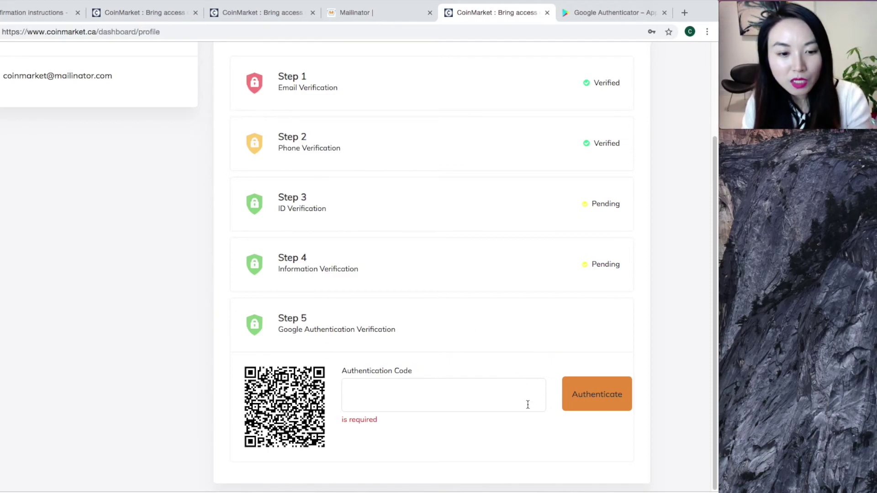
Step: Enter the code from the Authenticator app and authenticate to verify Step 5
{"action": "left_click", "coordinate": [489, 391]}
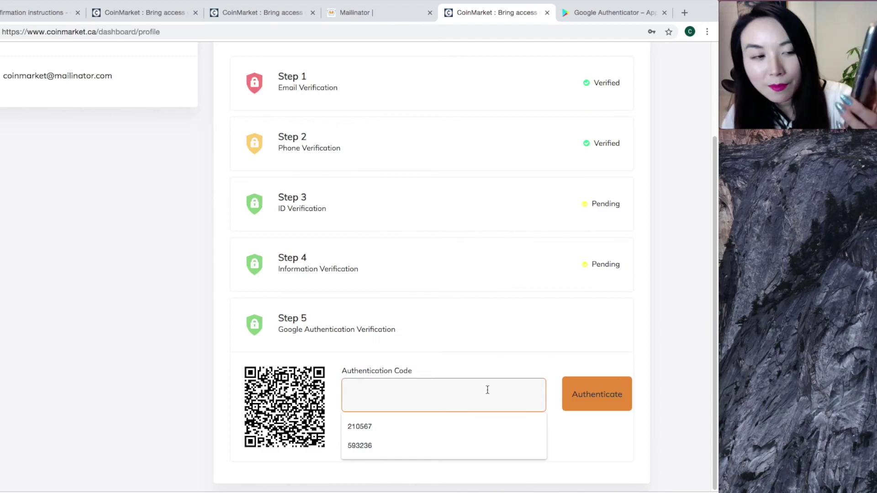
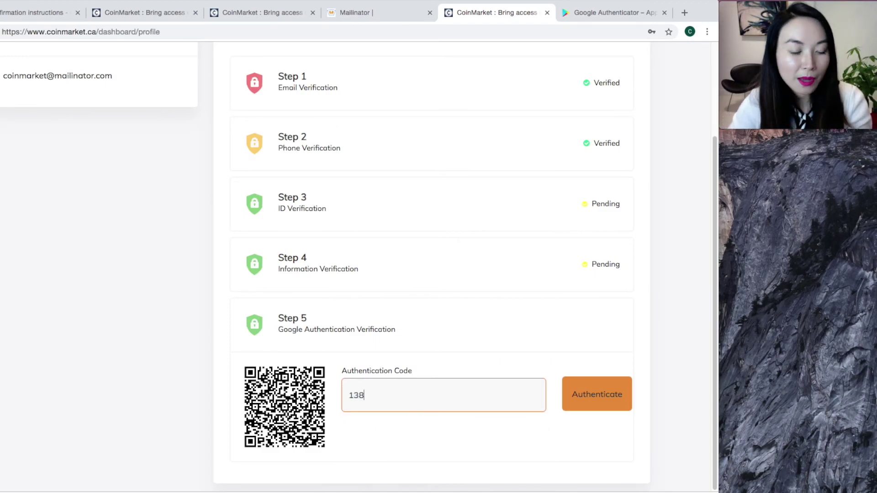
{"action": "left_click", "coordinate": [601, 398]}
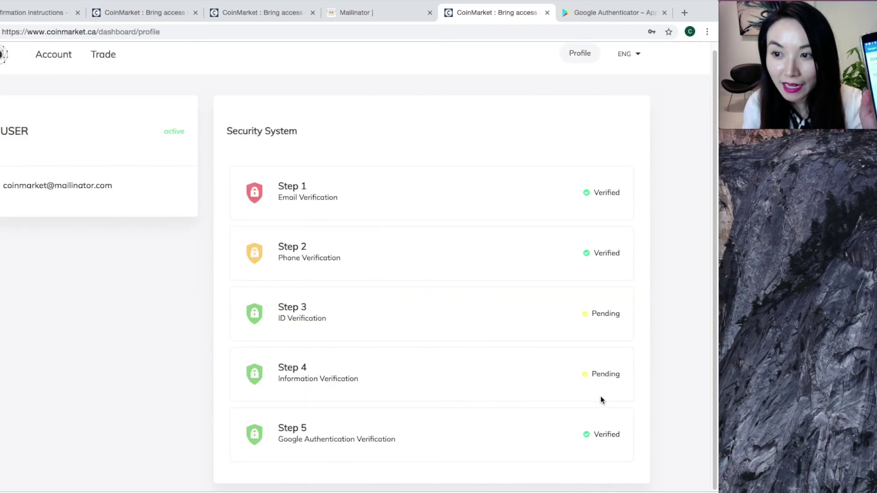